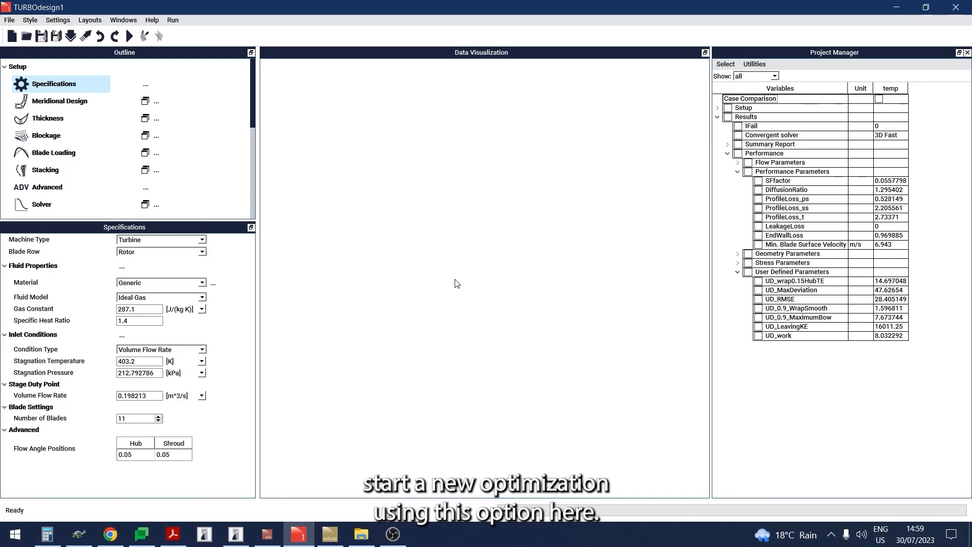
- Create a new optimization for the temp case and expand its optimization settings
scroll(194, 182, "down", 6)
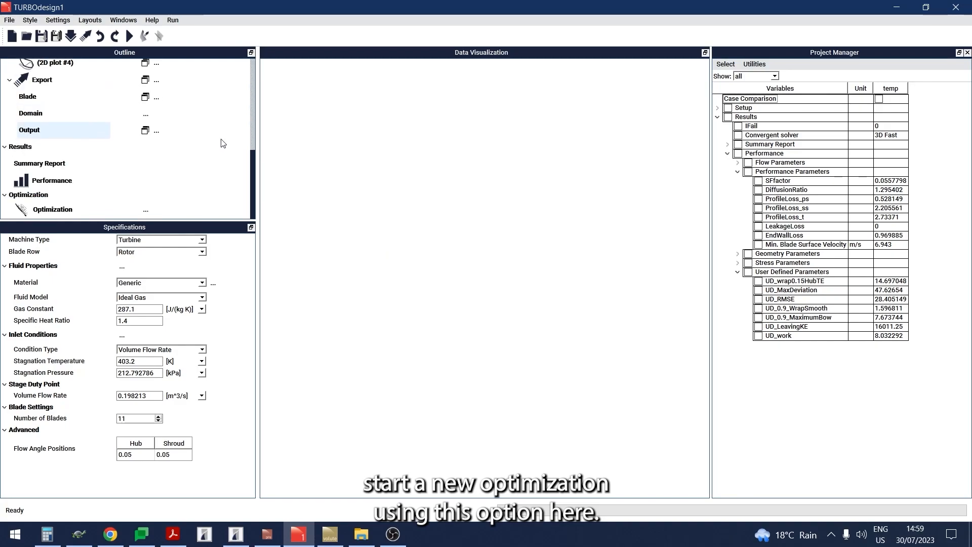
left_click(146, 210)
left_click(155, 222)
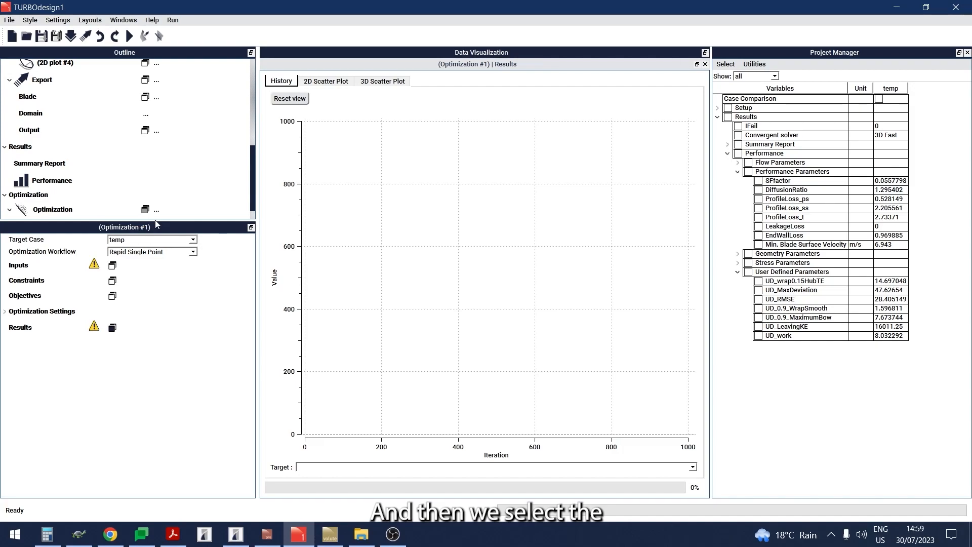
left_click(73, 217)
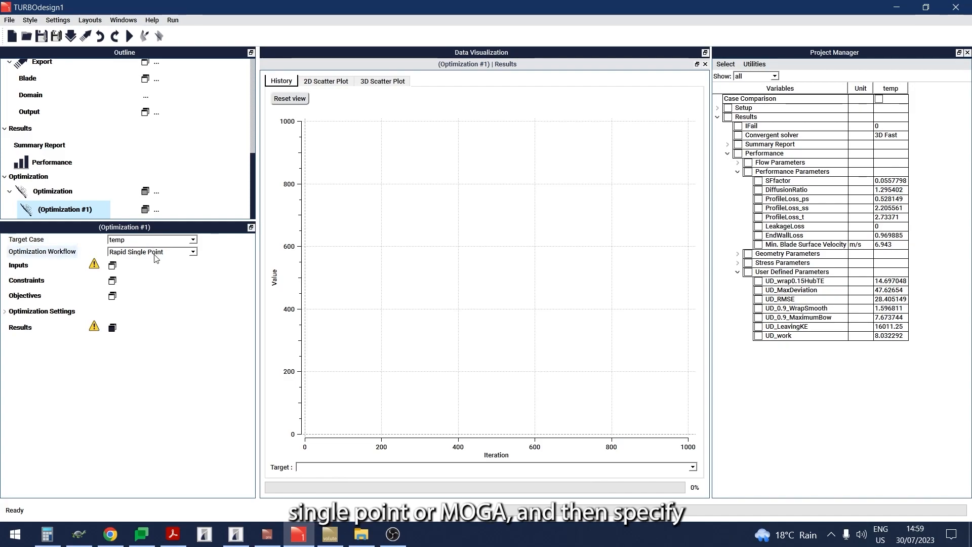
left_click(6, 312)
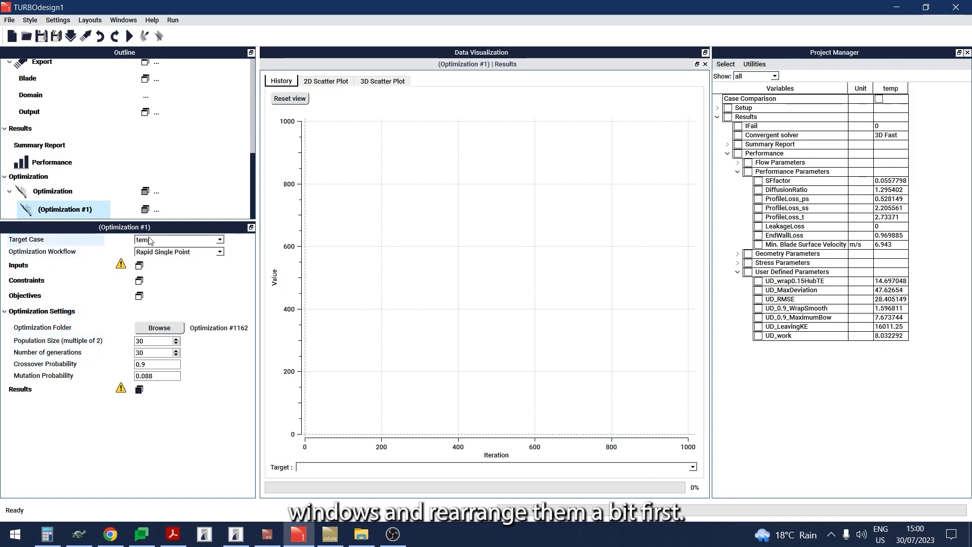
- Open the Inputs, Constraints and Objectives windows of Optimization #1
left_click(139, 264)
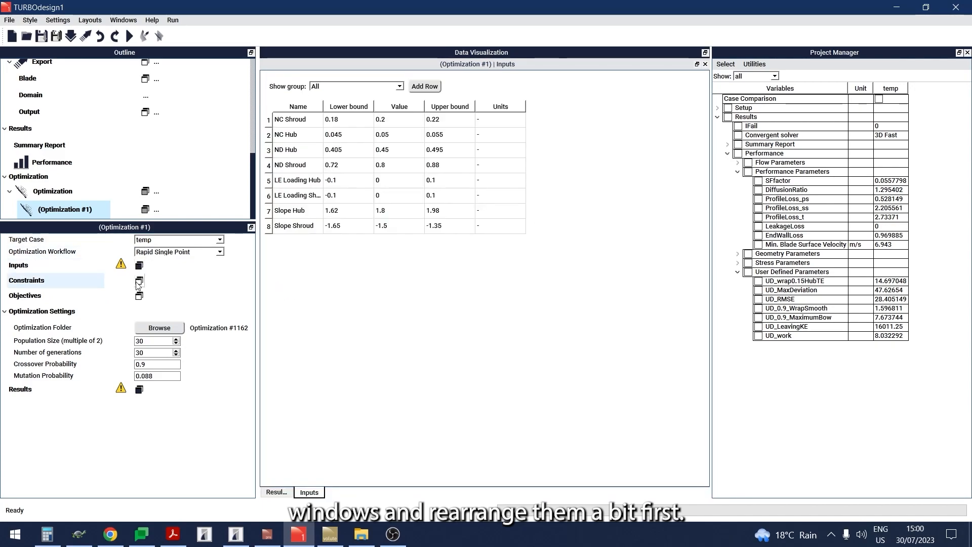
left_click(139, 282)
left_click(138, 297)
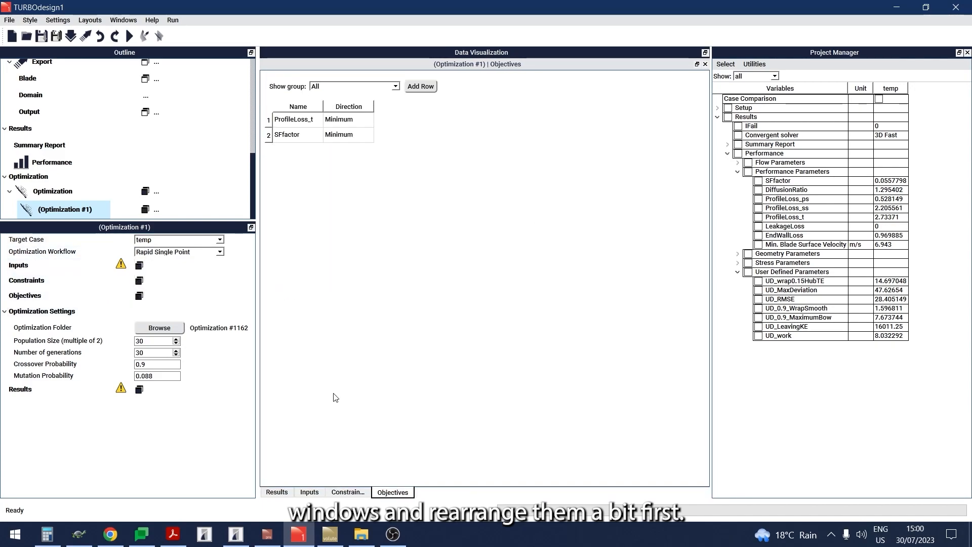
- Arrange the optimization windows in a two-by-two grid, with Inputs beside Constraints above Objectives beside Results, and enlarge the upper row
left_click(311, 491)
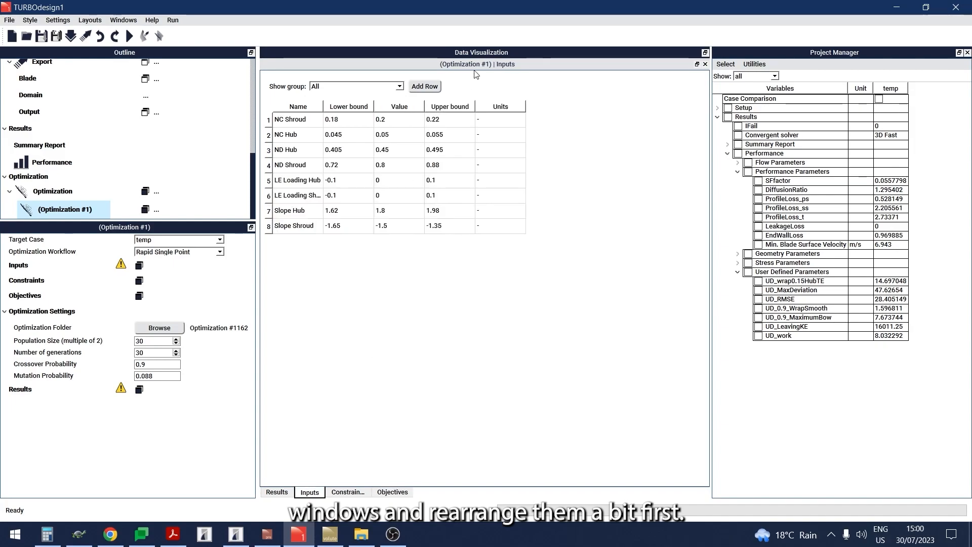
left_click_drag(475, 71, 477, 89)
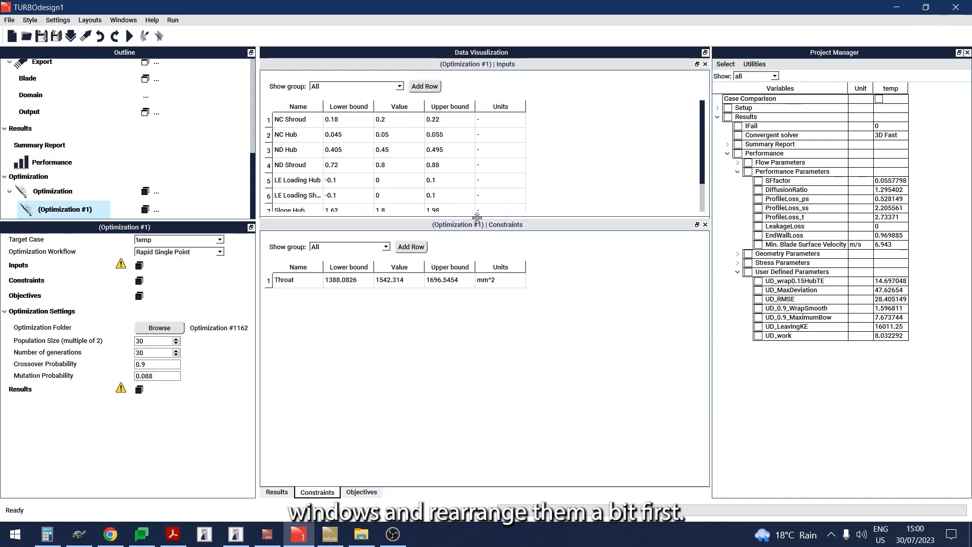
left_click_drag(484, 226, 656, 155)
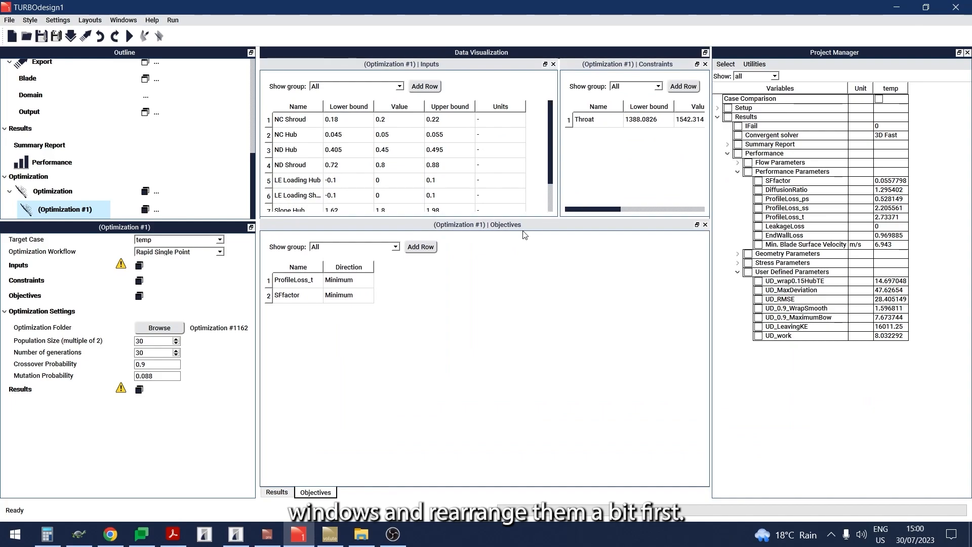
left_click_drag(520, 219, 520, 278)
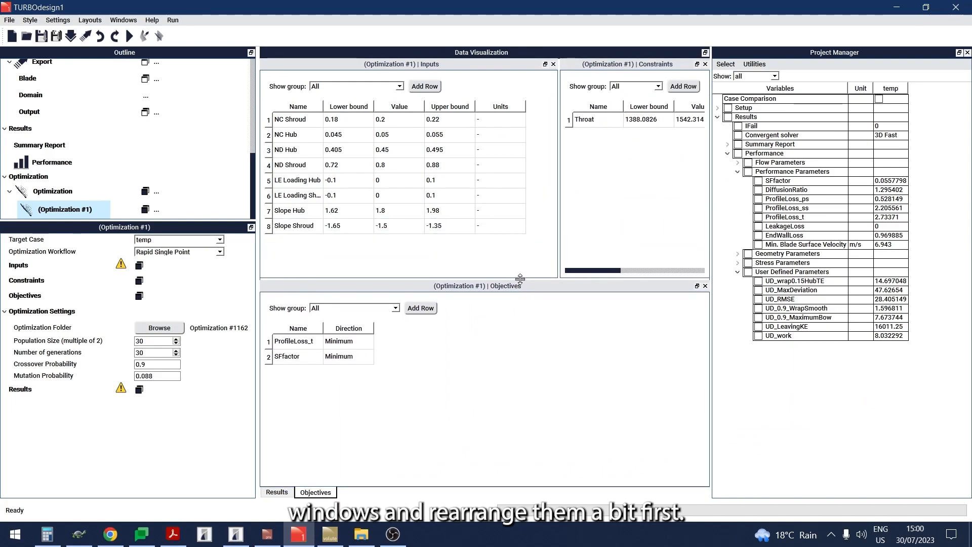
left_click_drag(559, 183, 480, 183)
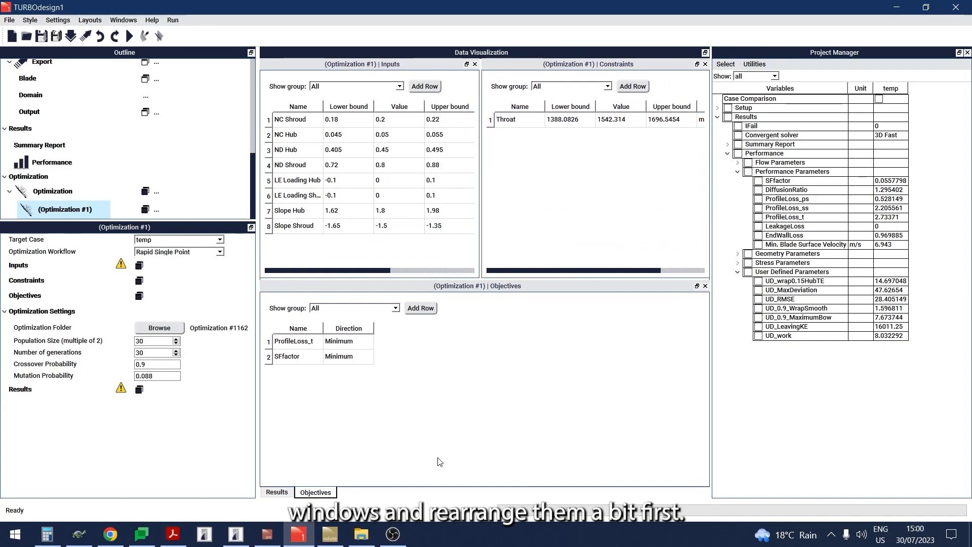
left_click_drag(485, 286, 308, 394)
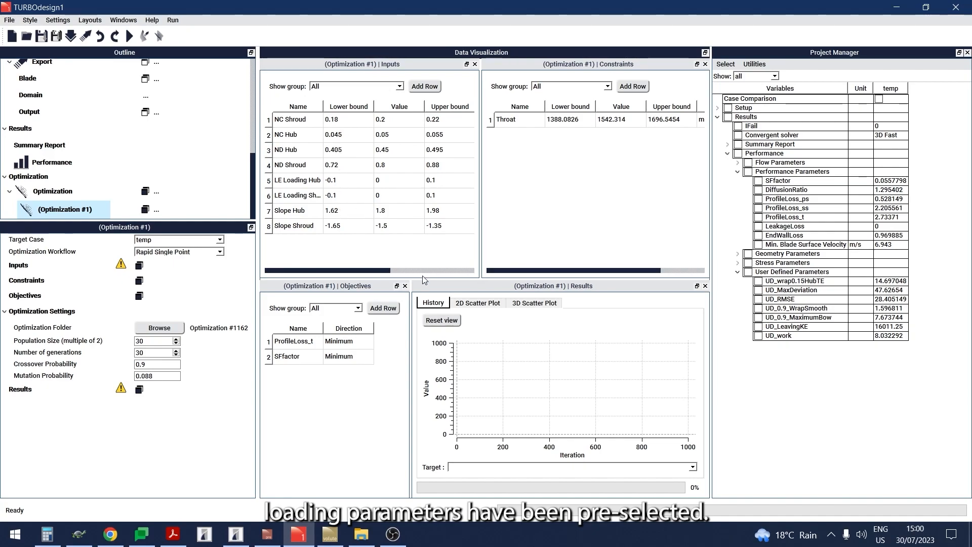
left_click_drag(426, 279, 427, 306)
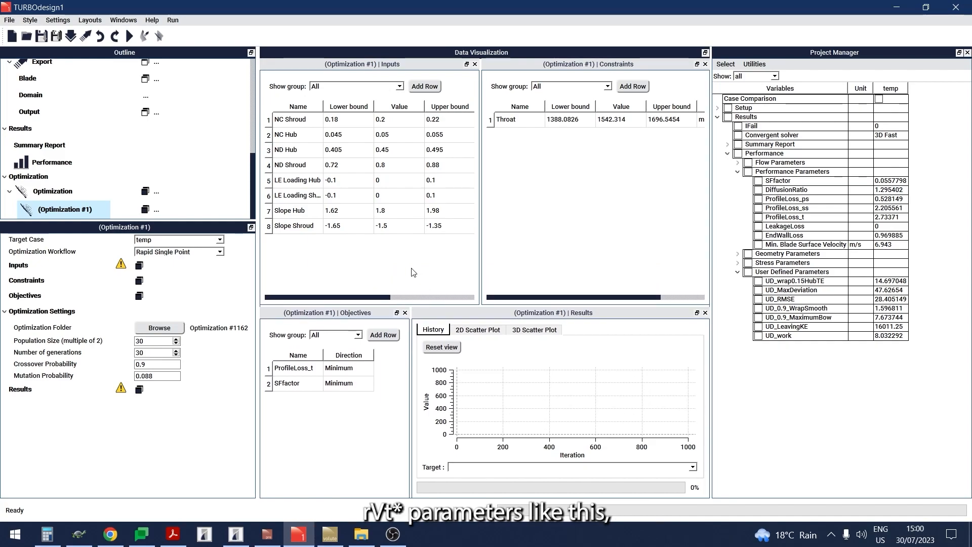
- Add the spanwise blade loading parameters rVt* Hub TE, rVt* Mid TE and rVt* Shroud TE as optimization inputs
left_click(424, 86)
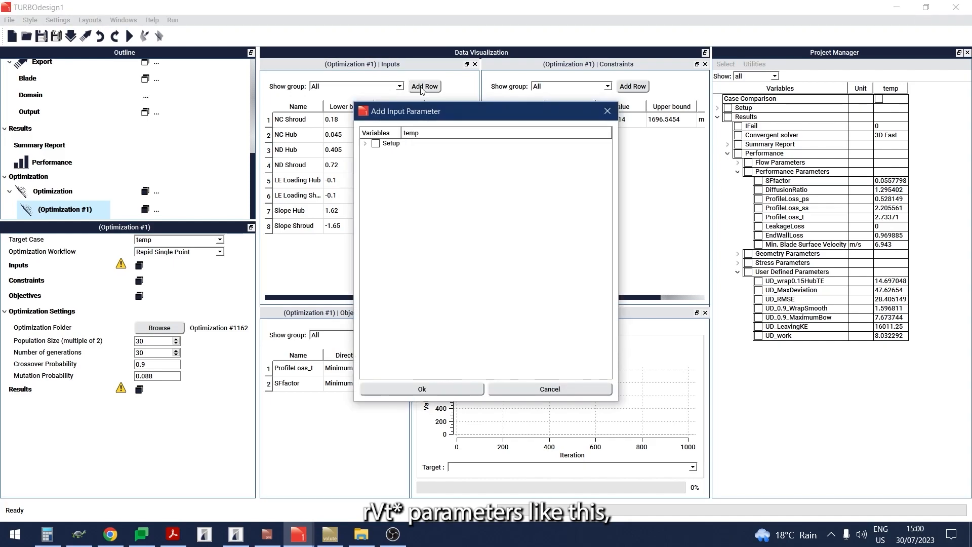
left_click(364, 143)
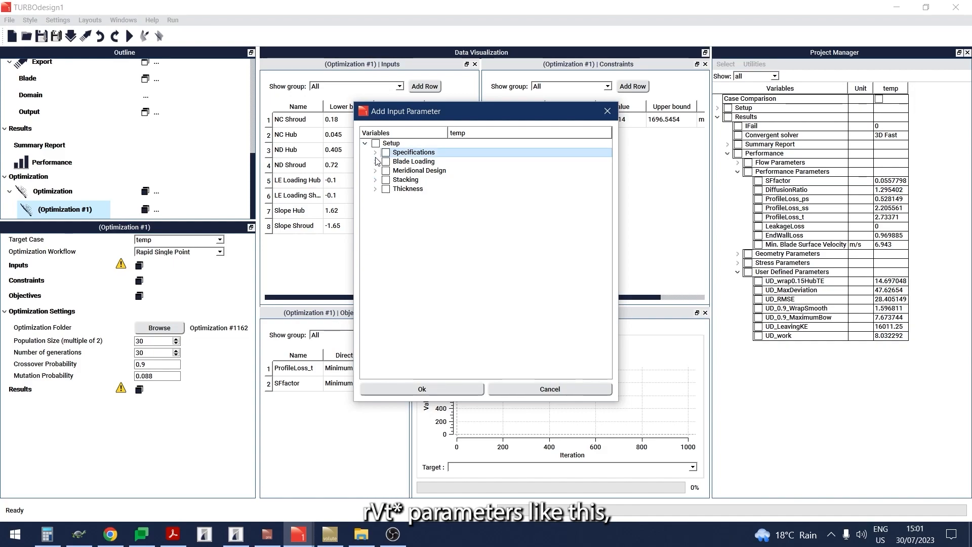
left_click(375, 161)
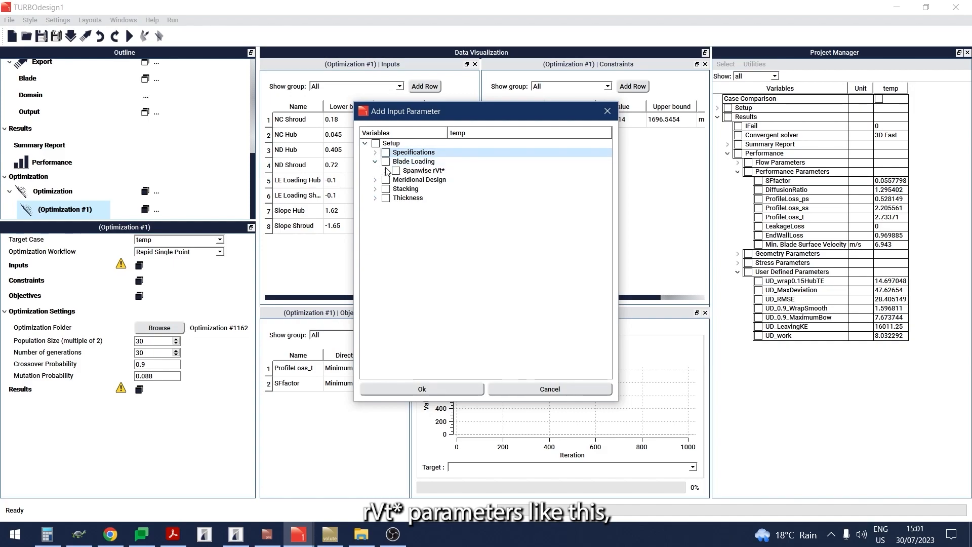
left_click(386, 171)
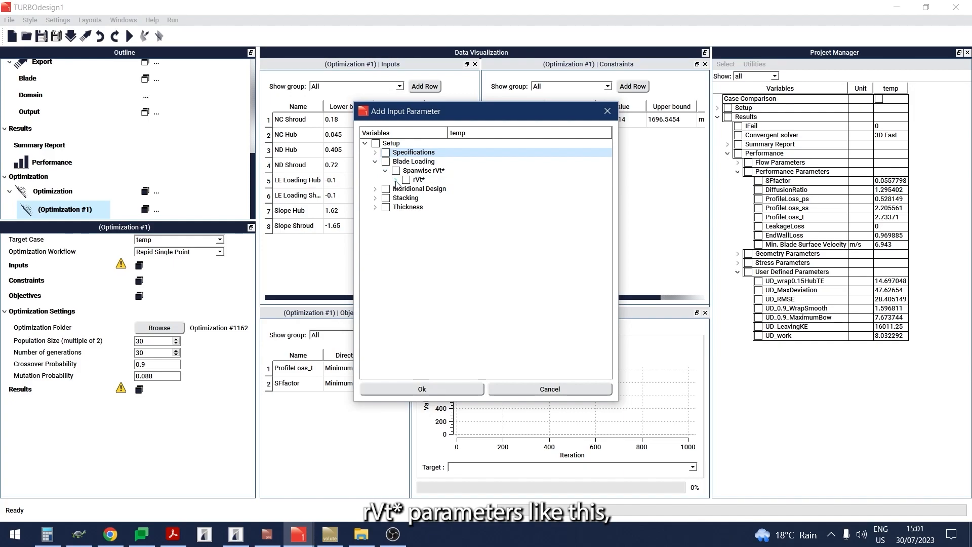
left_click(396, 180)
left_click(416, 199)
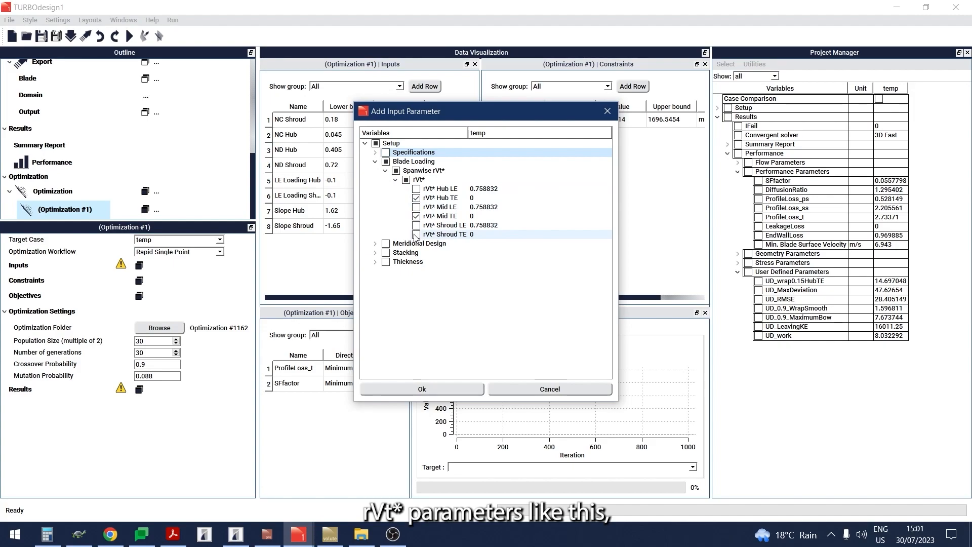
left_click(439, 390)
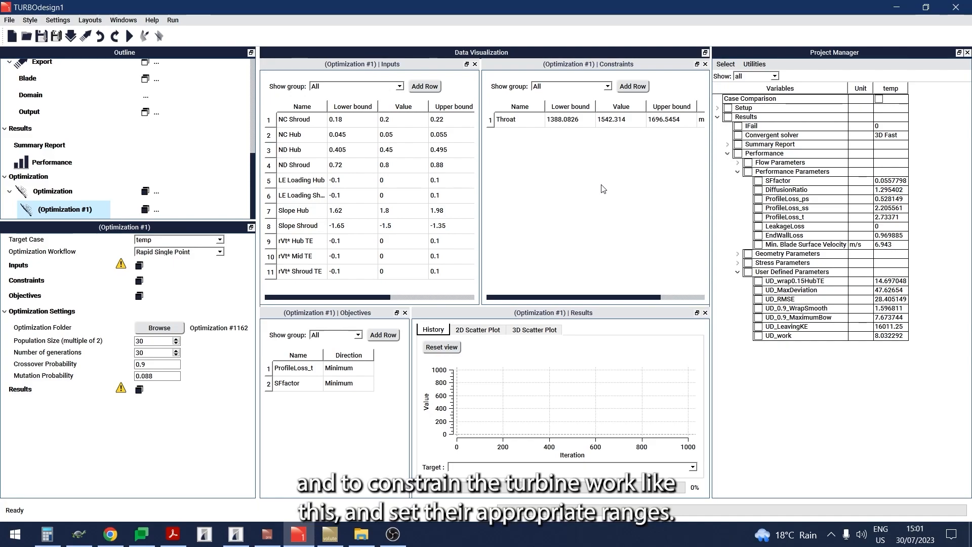
- Add DiffusionRatio, UD_wrap0.15HubTE, UD_RMSE and UD_work as optimization constraints
left_click(632, 86)
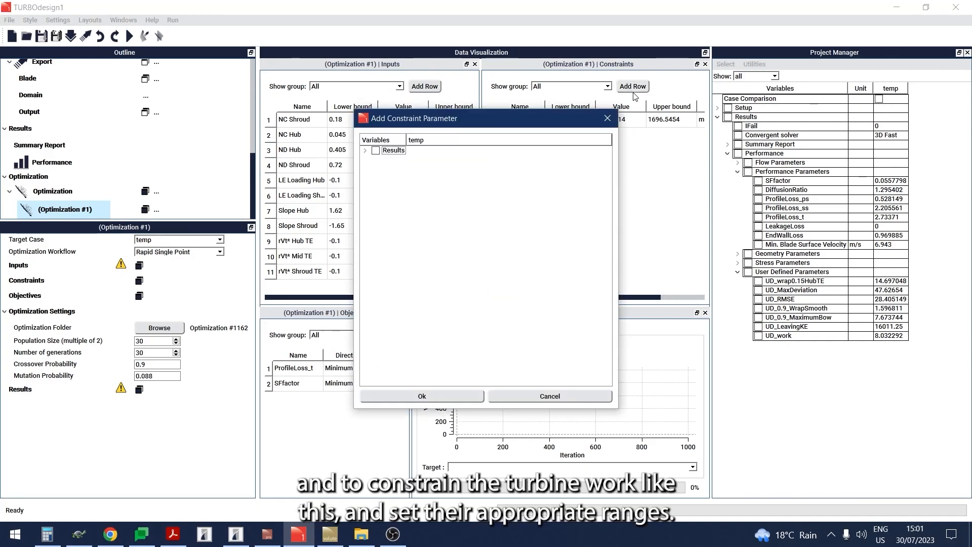
left_click(366, 151)
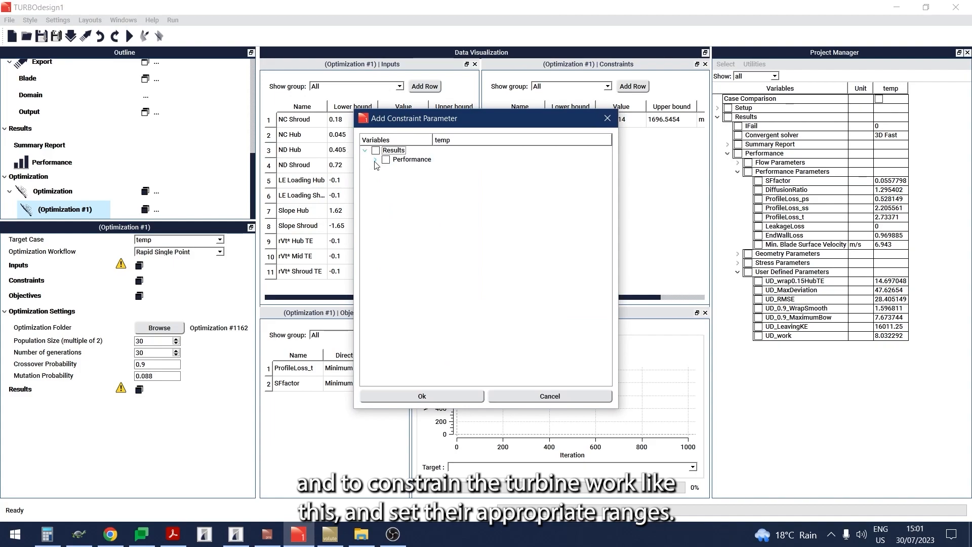
left_click(375, 160)
left_click(385, 178)
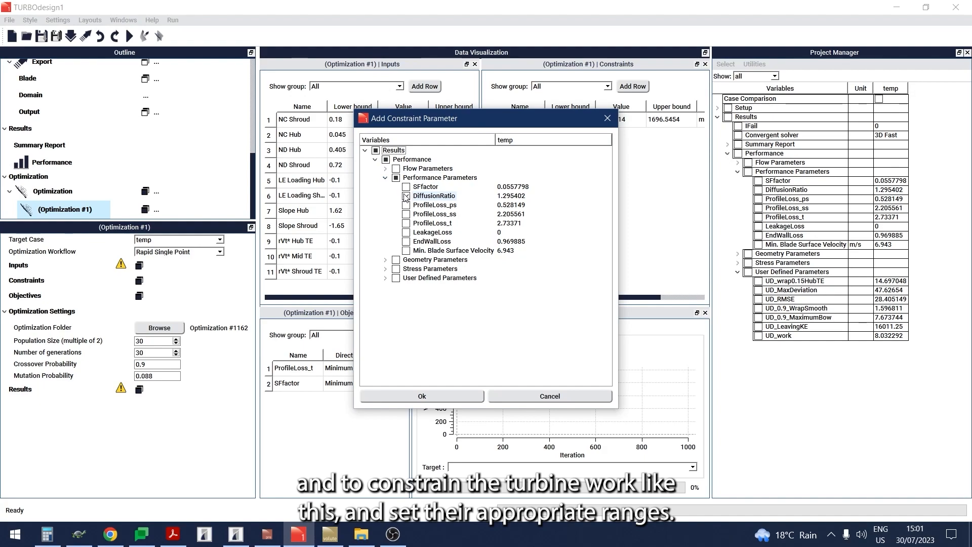
left_click(406, 196)
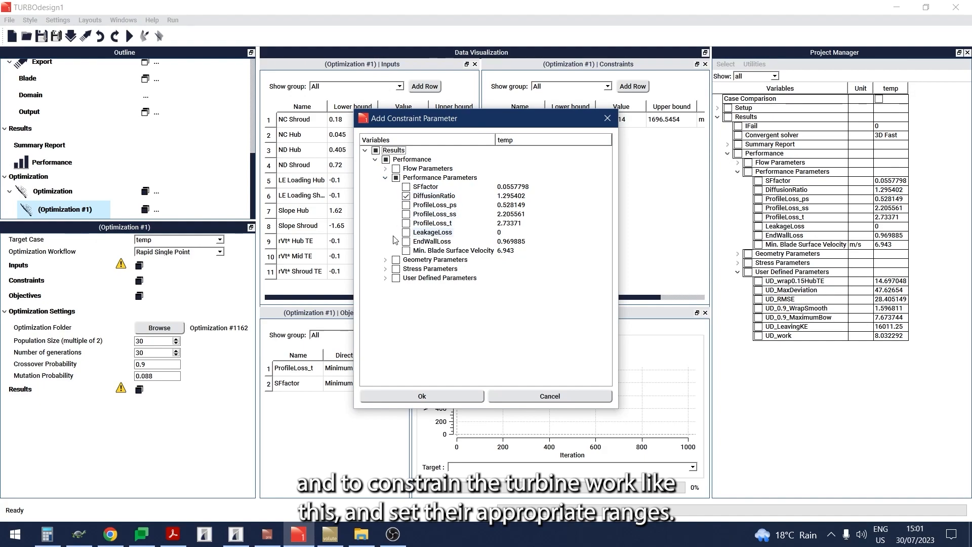
left_click(385, 278)
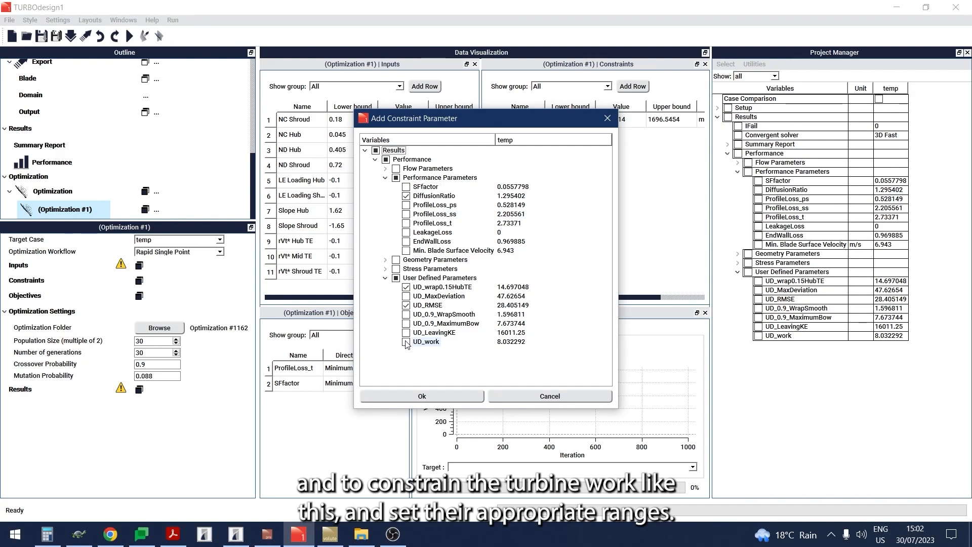
left_click(422, 396)
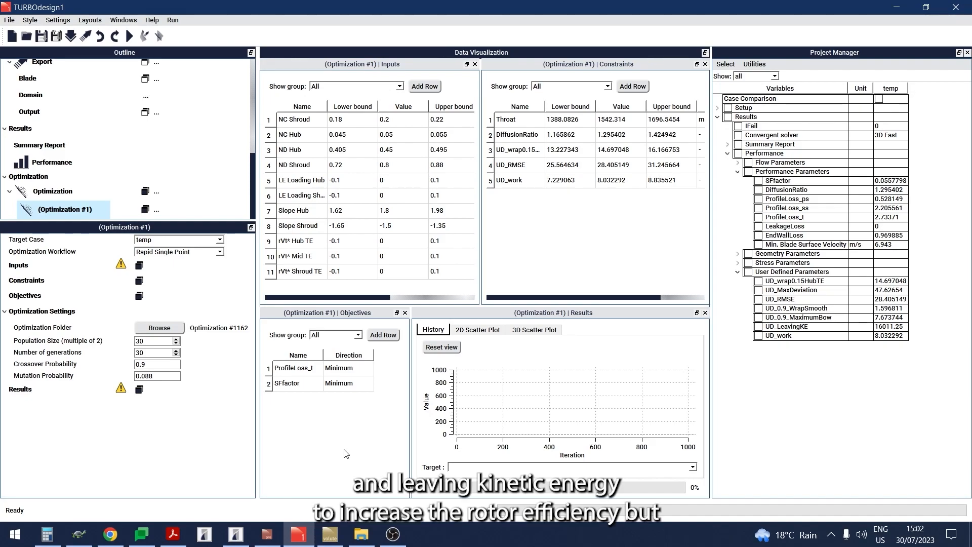
- Add the user-defined parameters UD_MaxDeviation, UD_0.9_MaximumBow and UD_LeavingKE as optimization objectives
left_click(389, 336)
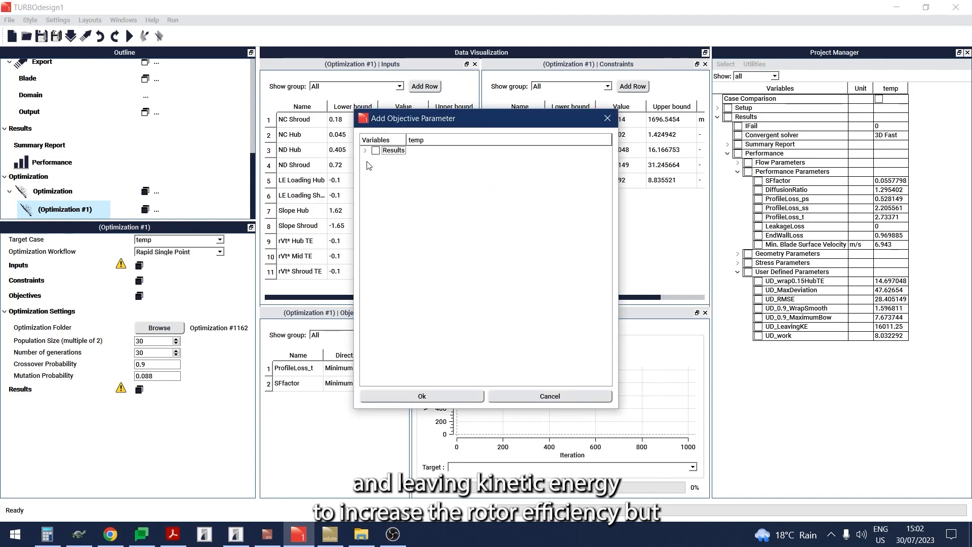
left_click(365, 151)
left_click(375, 160)
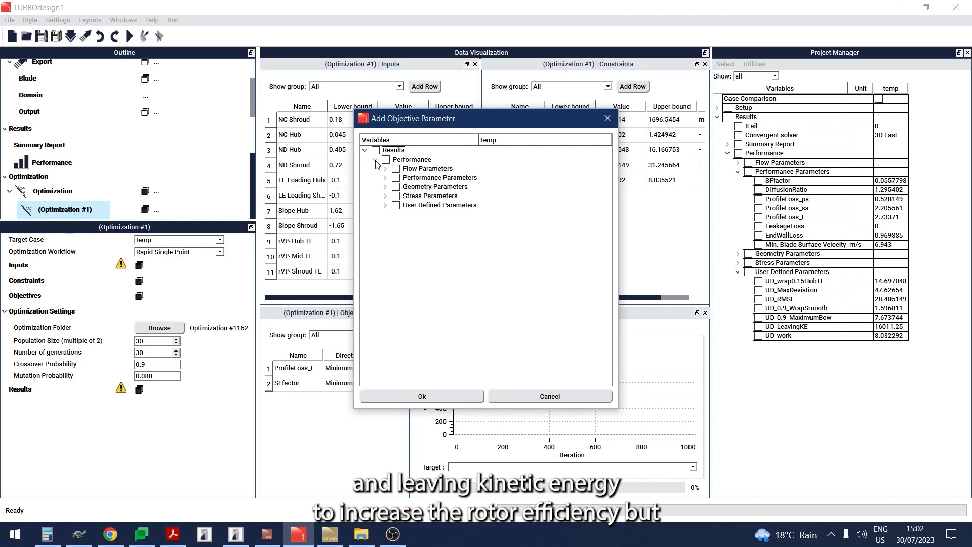
left_click(385, 205)
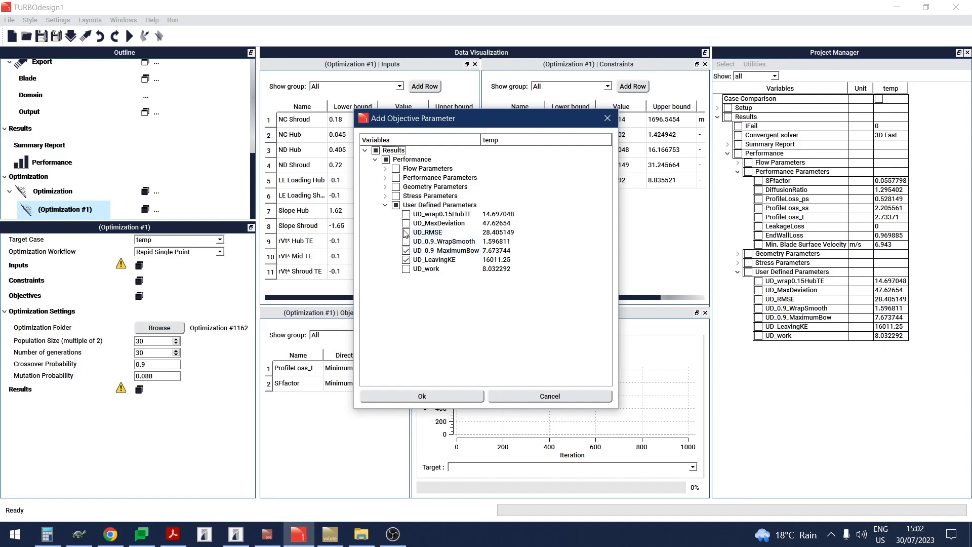
left_click(417, 397)
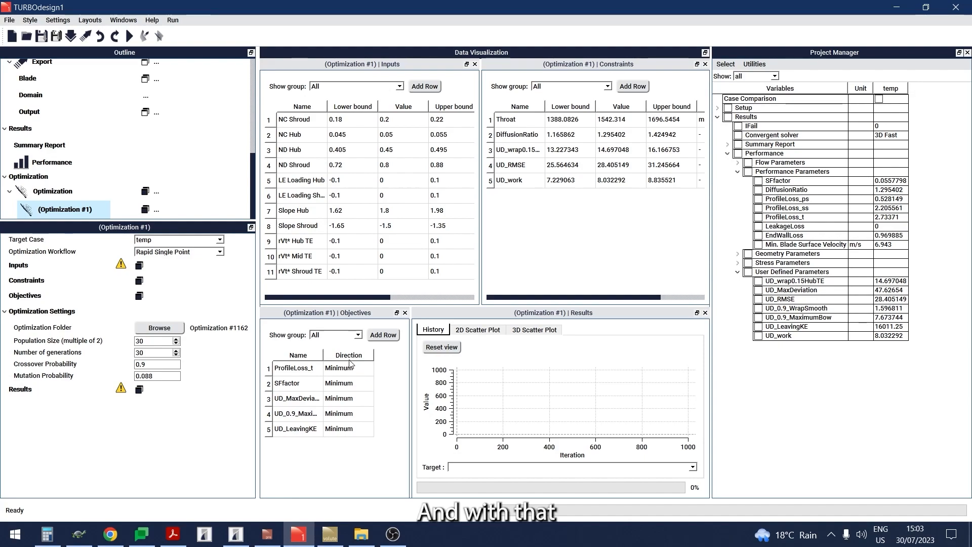
- Remove SFfactor from the optimization objectives and start the optimization run
right_click(316, 387)
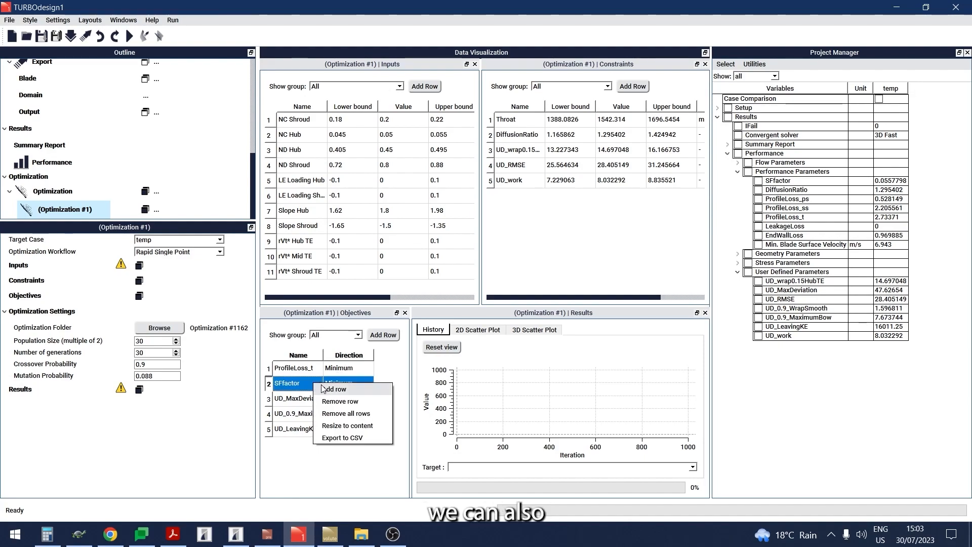
left_click(340, 402)
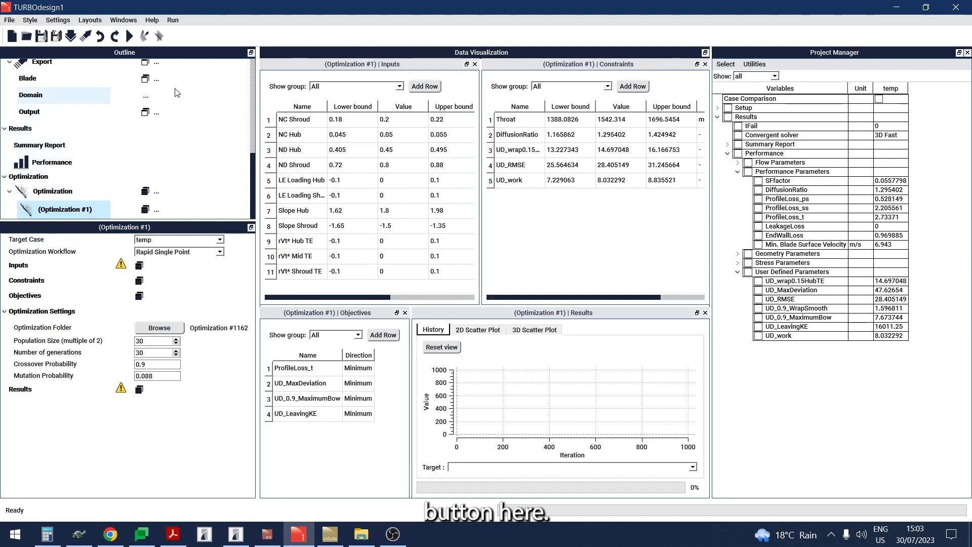
left_click(159, 36)
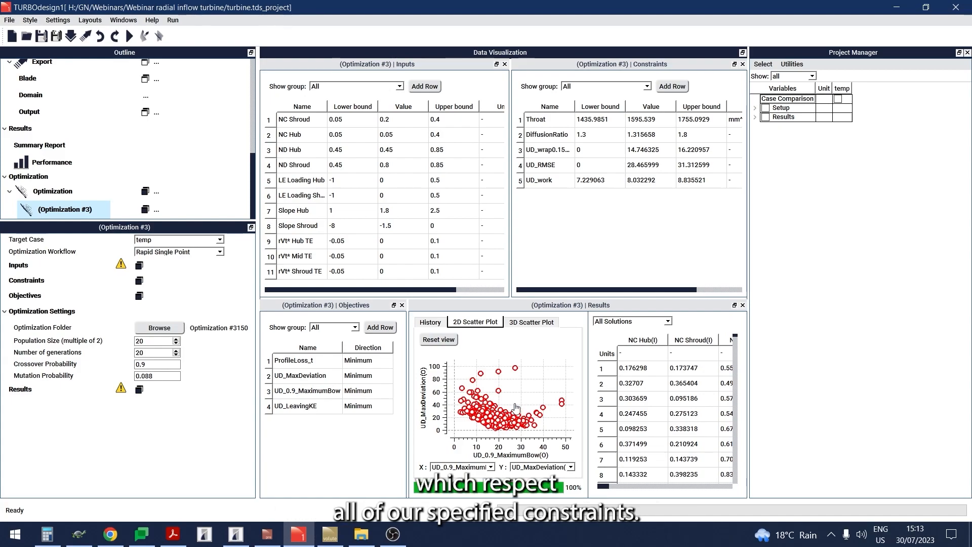
- Filter the optimization results first to Feasible Solutions, followed by Pareto Solutions, and browse the listed designs
left_click(648, 323)
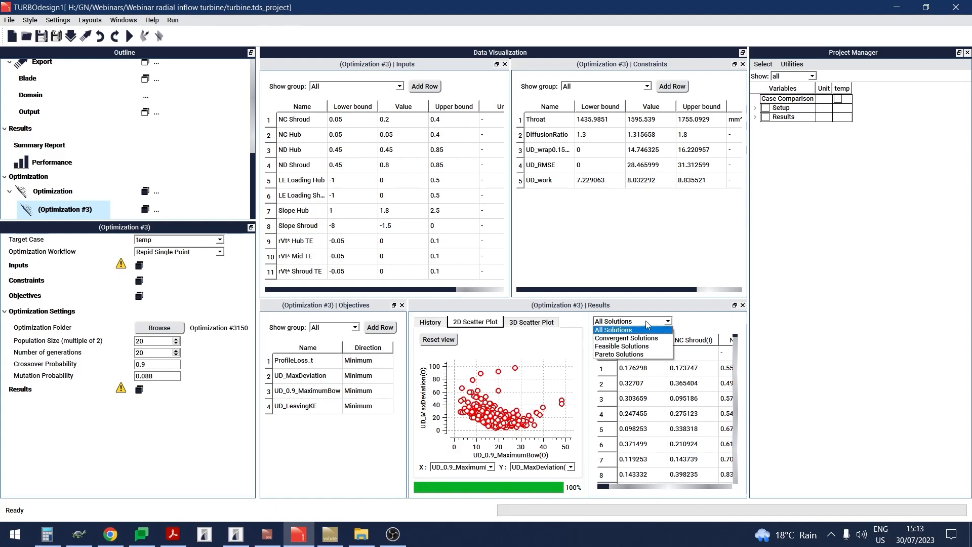
left_click(632, 347)
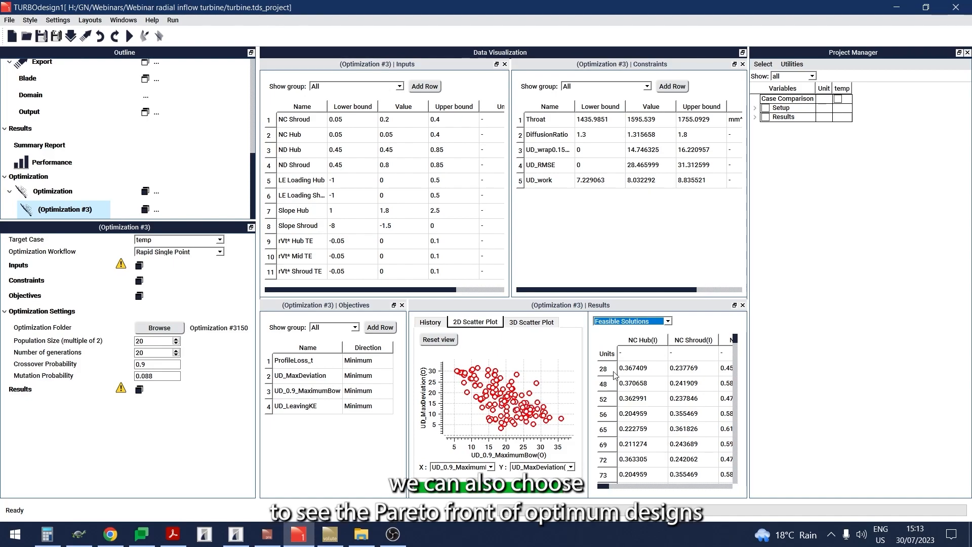
left_click(622, 324)
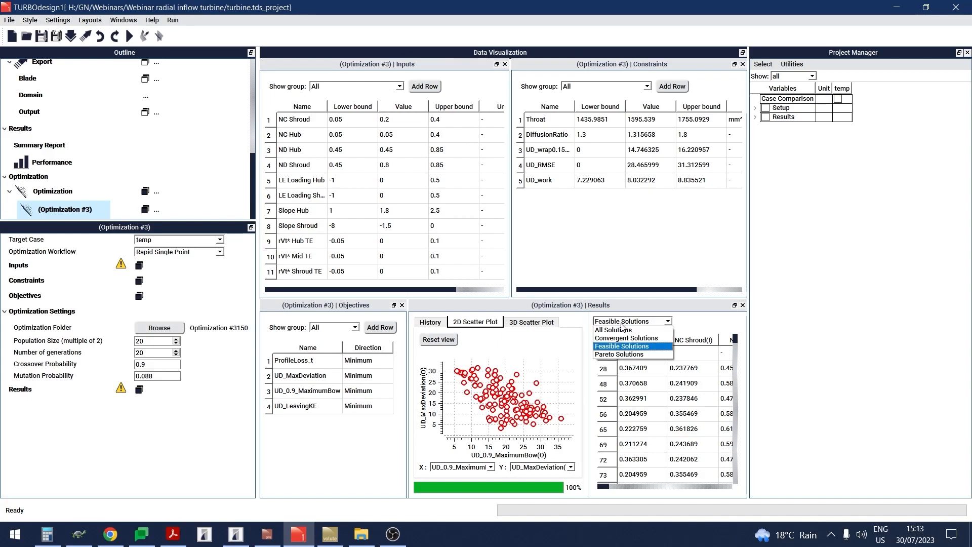
left_click(626, 353)
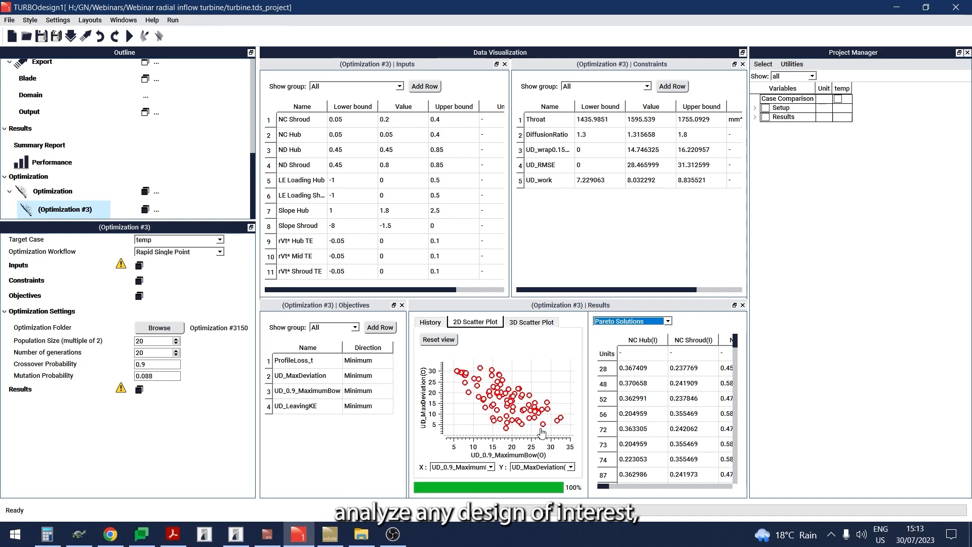
scroll(678, 412, "down", 10)
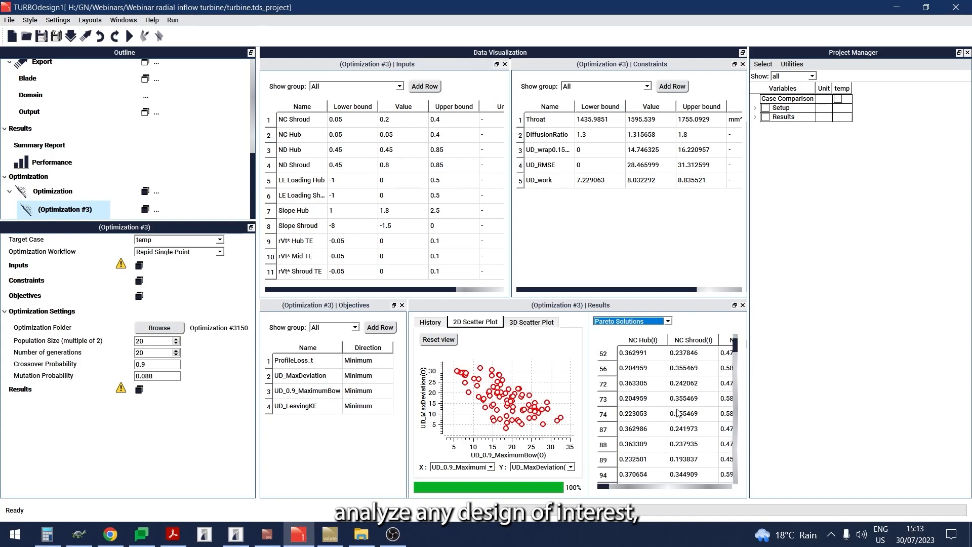
- Select design 214 in the list of Pareto solutions
scroll(681, 408, "up", 4)
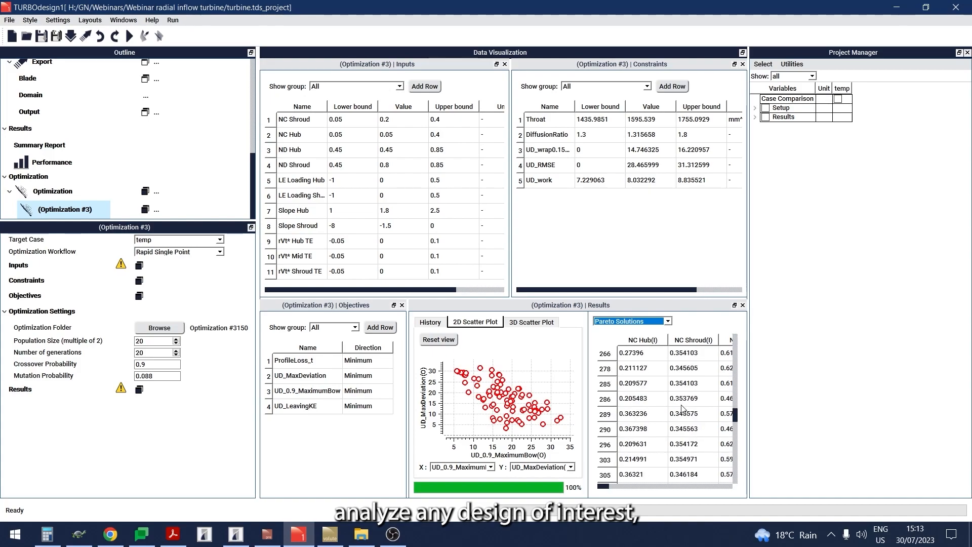
scroll(681, 407, "up", 1)
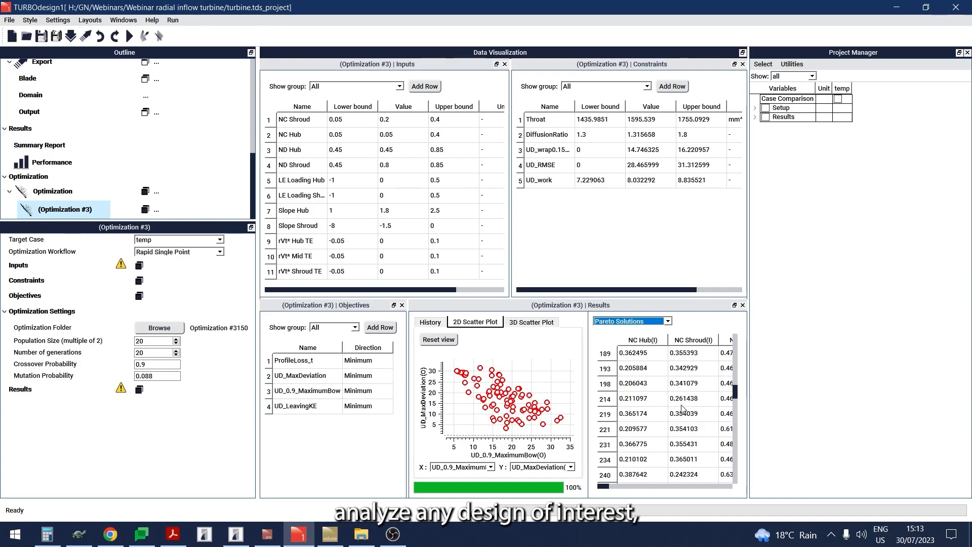
left_click(662, 400)
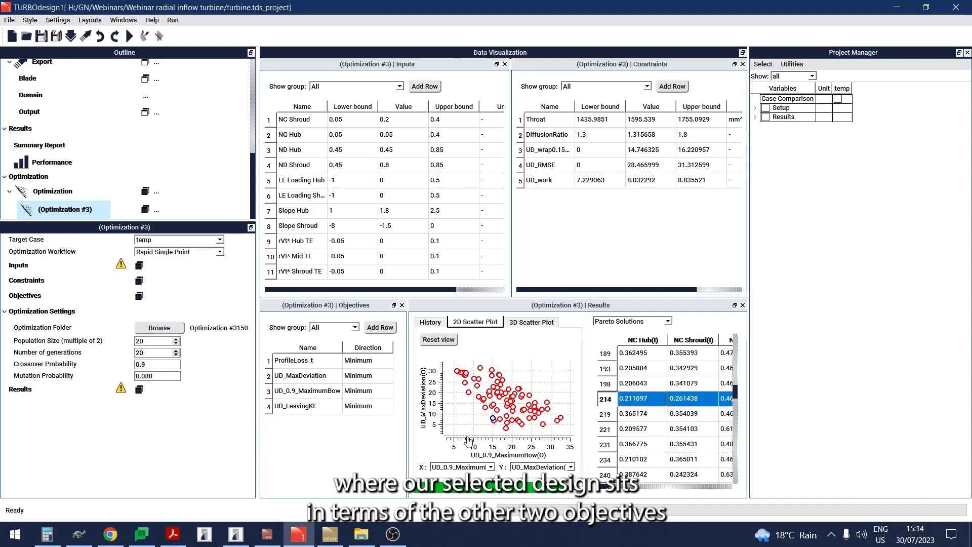
- Set the 2D scatter plot to show UD_LeavingKE on the X axis and ProfileLoss_t on the Y axis
left_click(465, 467)
left_click(473, 500)
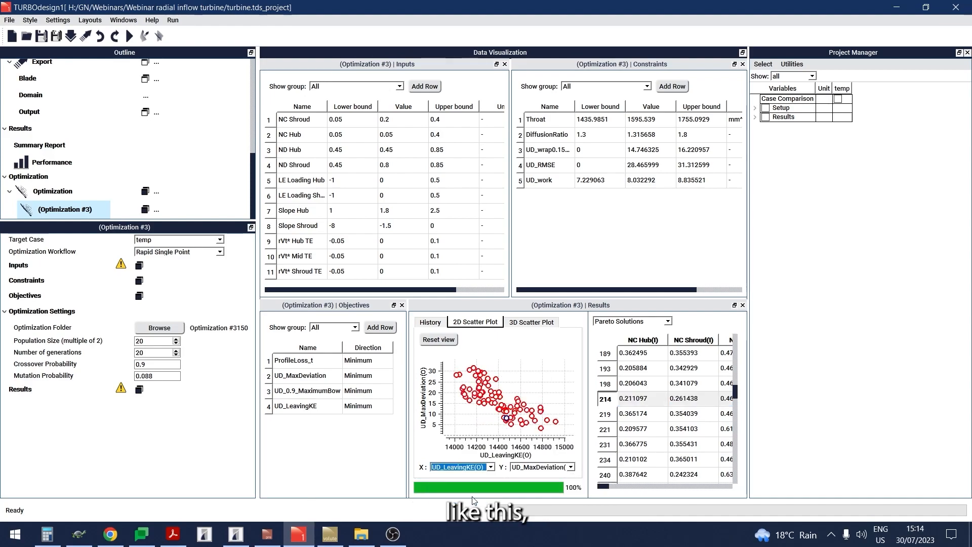
left_click(536, 466)
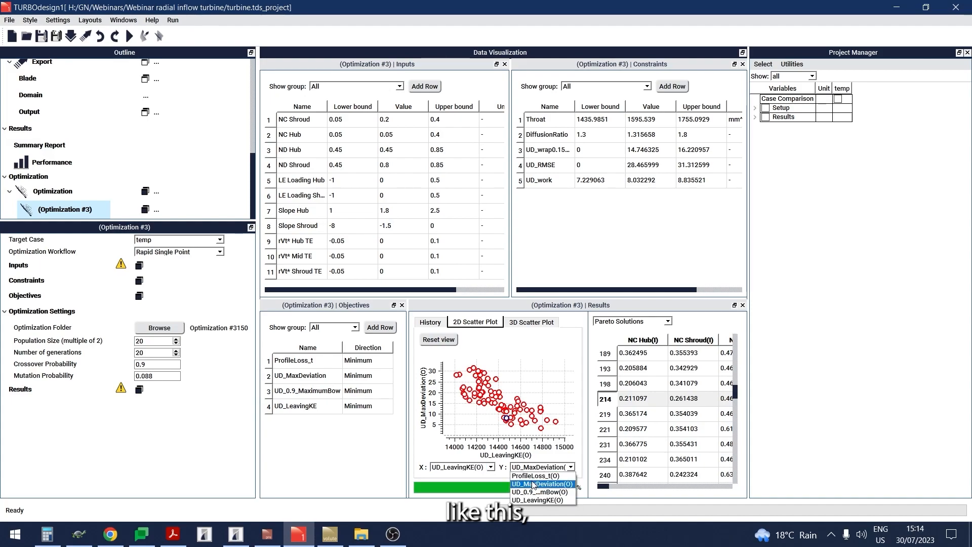
left_click(530, 477)
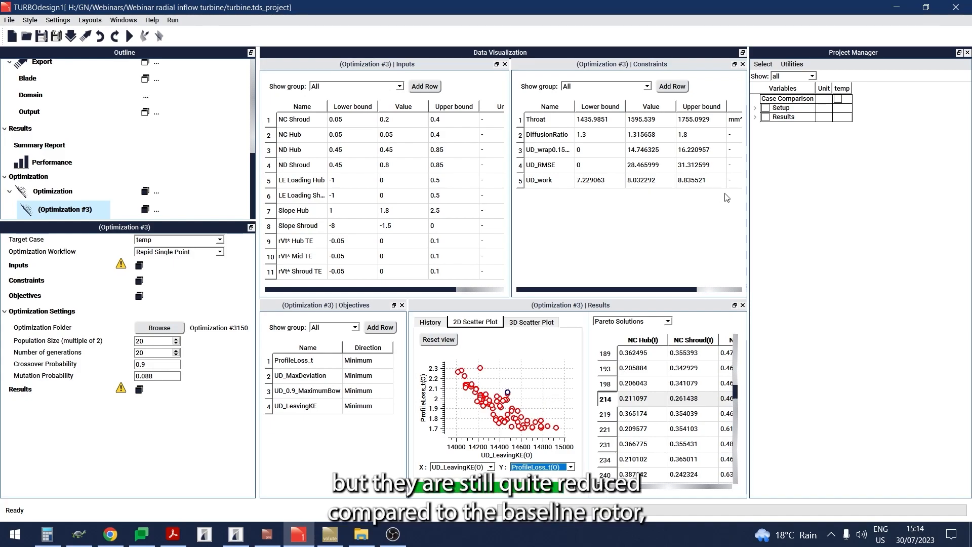
- Expand the temp case's performance and user-defined result parameters and check its baseline ProfileLoss_t and UD_LeavingKE values
left_click(756, 117)
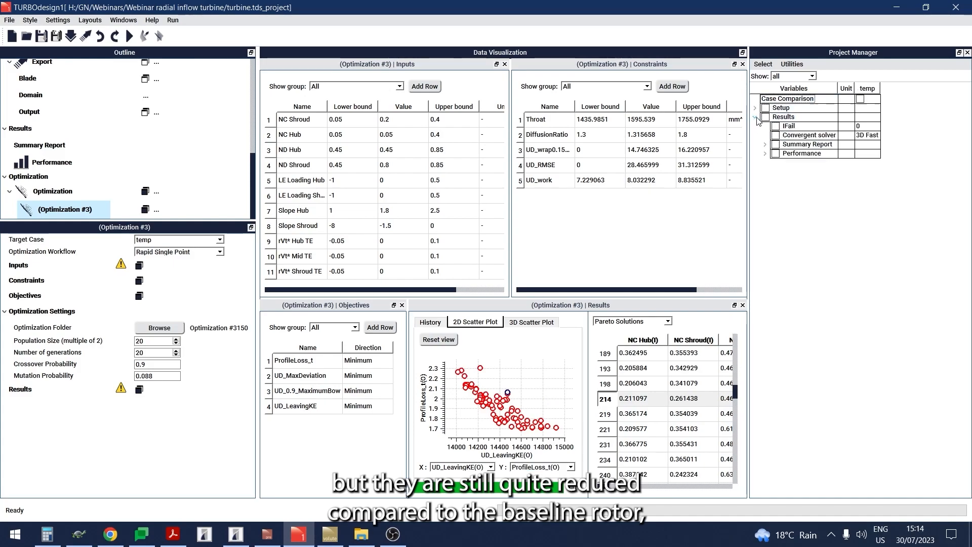
left_click(765, 153)
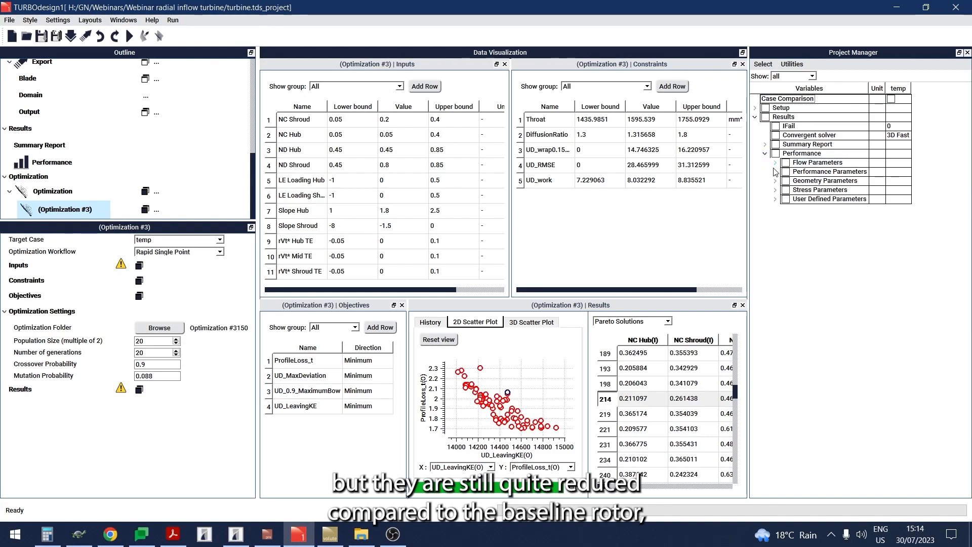
left_click(774, 172)
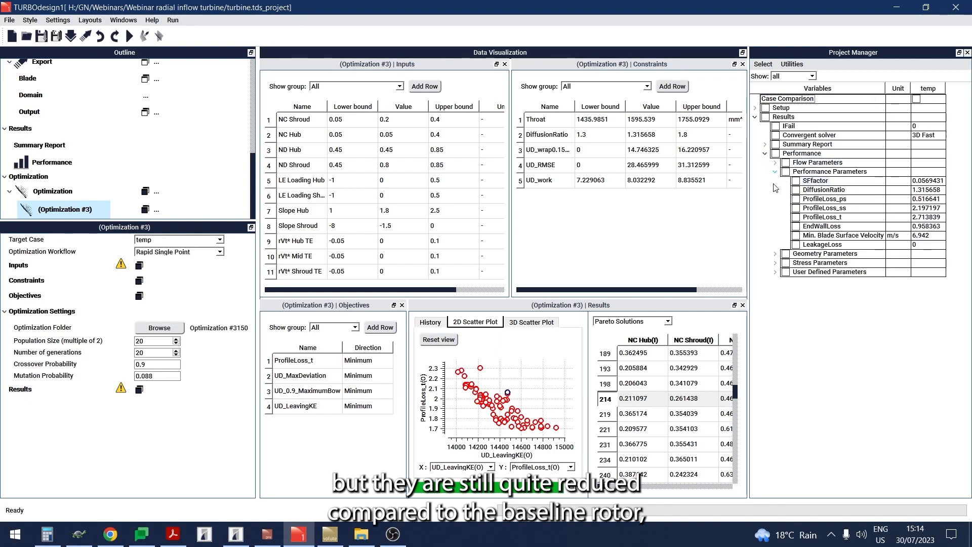
left_click(775, 273)
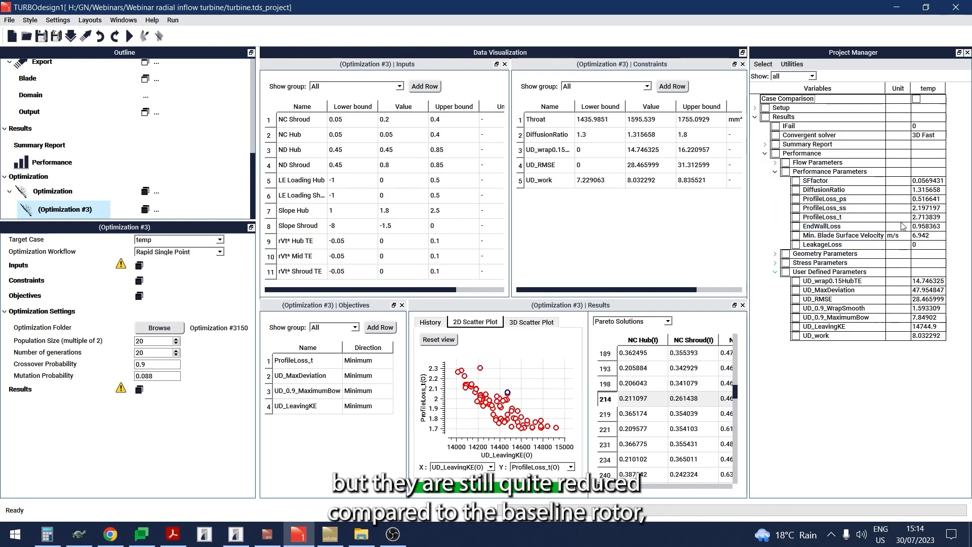
left_click(916, 220)
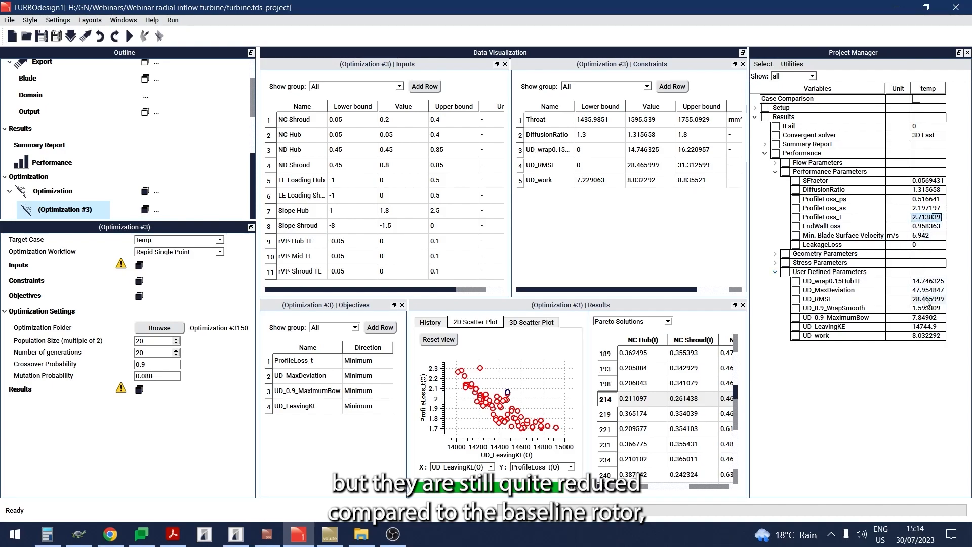
left_click(926, 328)
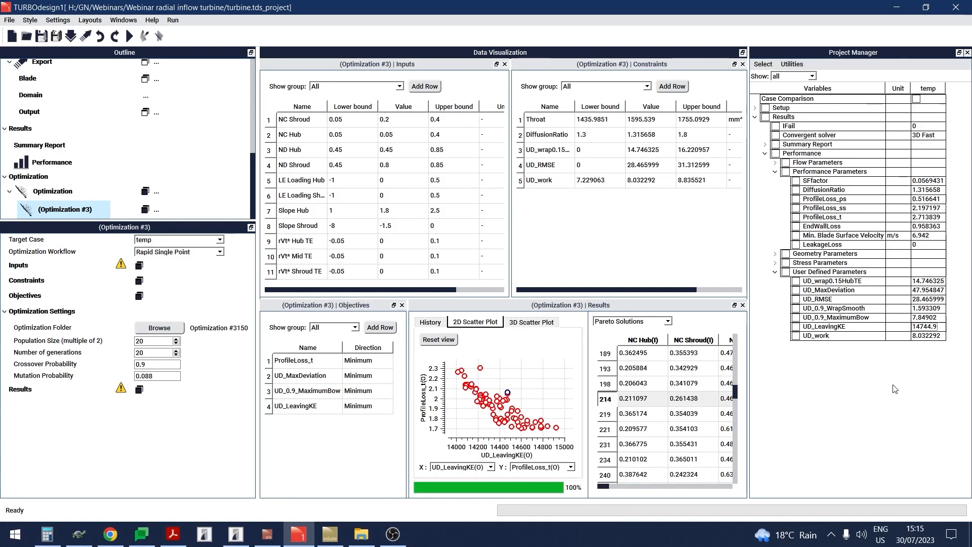
- Analyze Pareto design 214, accepting replacement of the existing TD1 data, and widen the case comparison table to show the Case 2 results
right_click(654, 407)
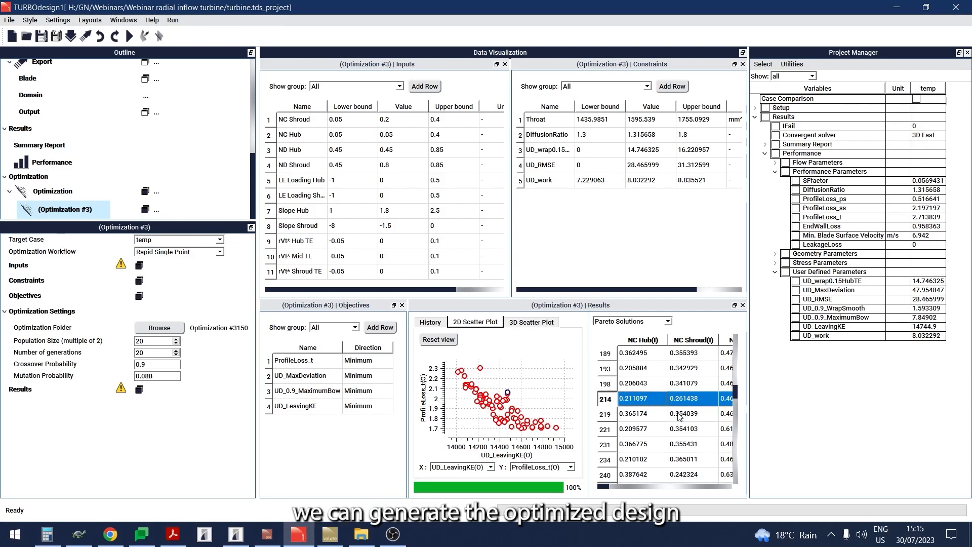
left_click(680, 410)
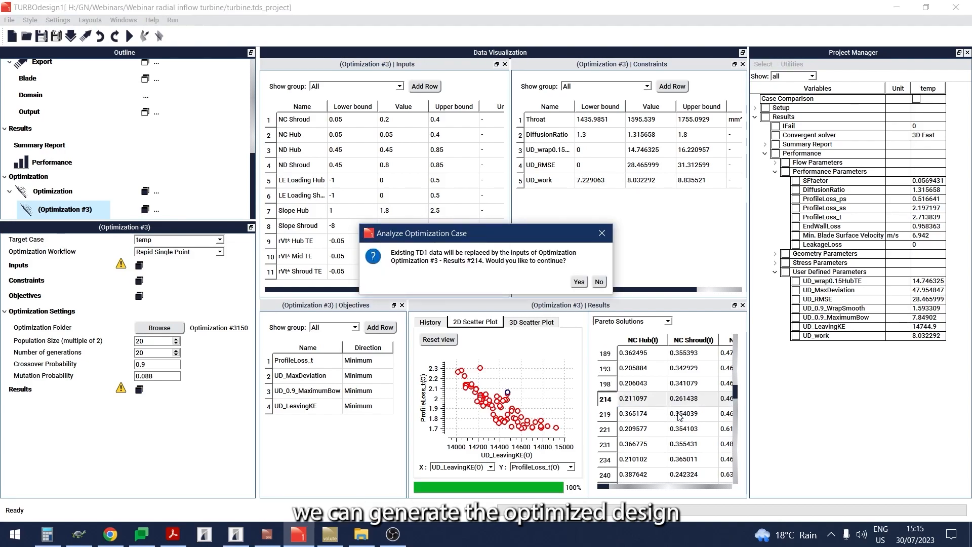
left_click(578, 283)
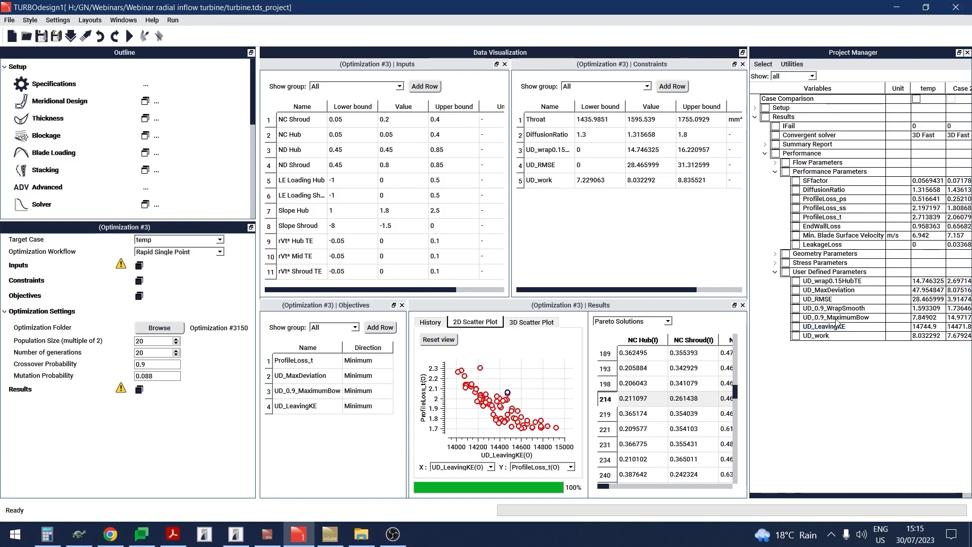
left_click_drag(751, 238, 730, 238)
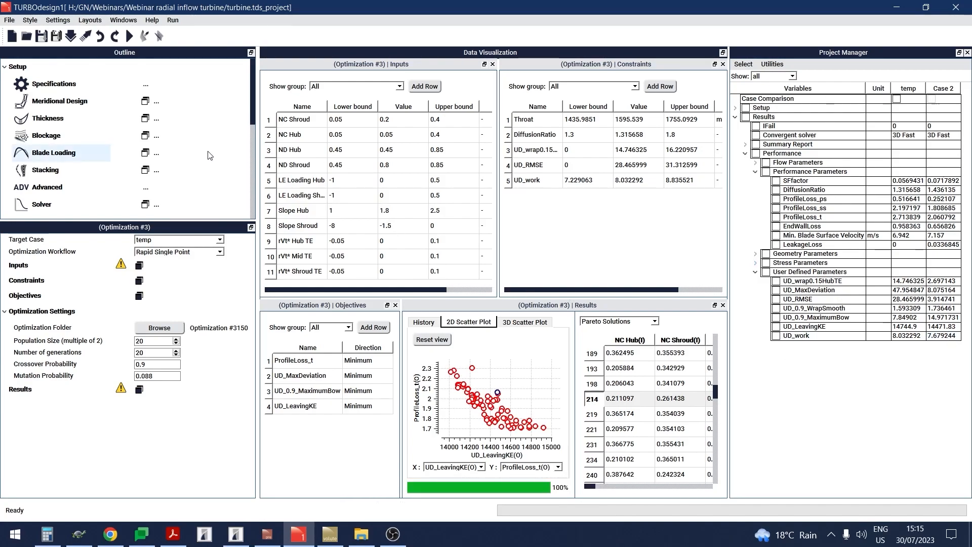
- Open 3D plot #1 and display the rotor geometry with 11 blades and the hub shown
scroll(209, 152, "down", 3)
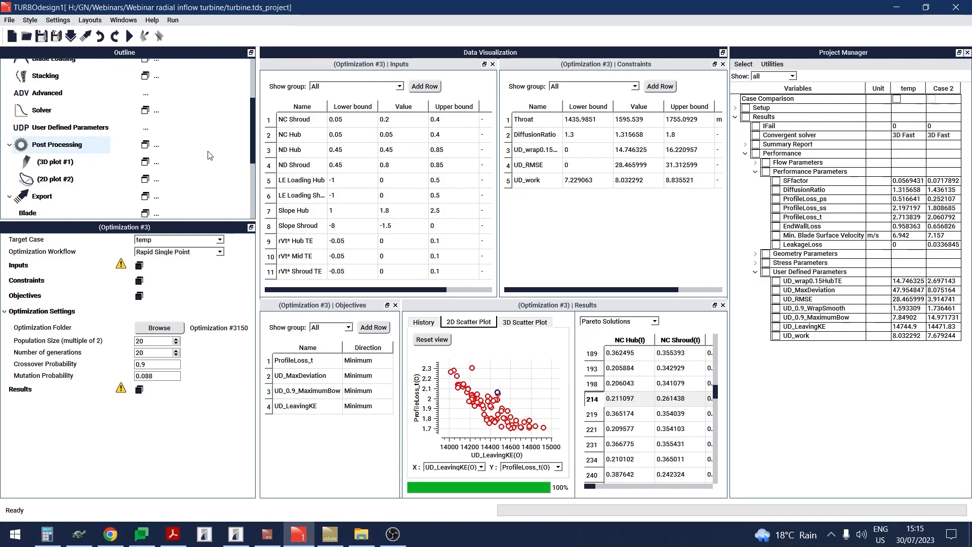
left_click(144, 162)
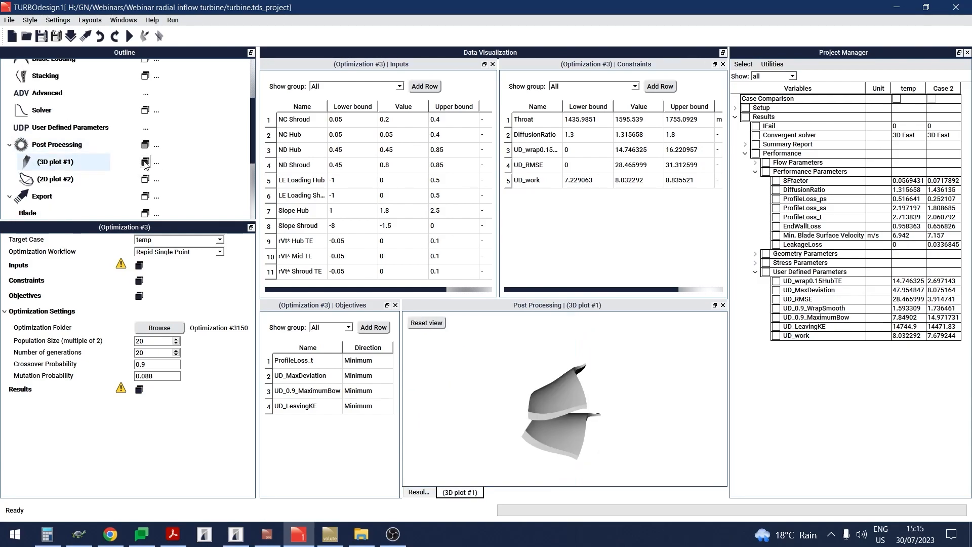
left_click(99, 164)
double_click(136, 296)
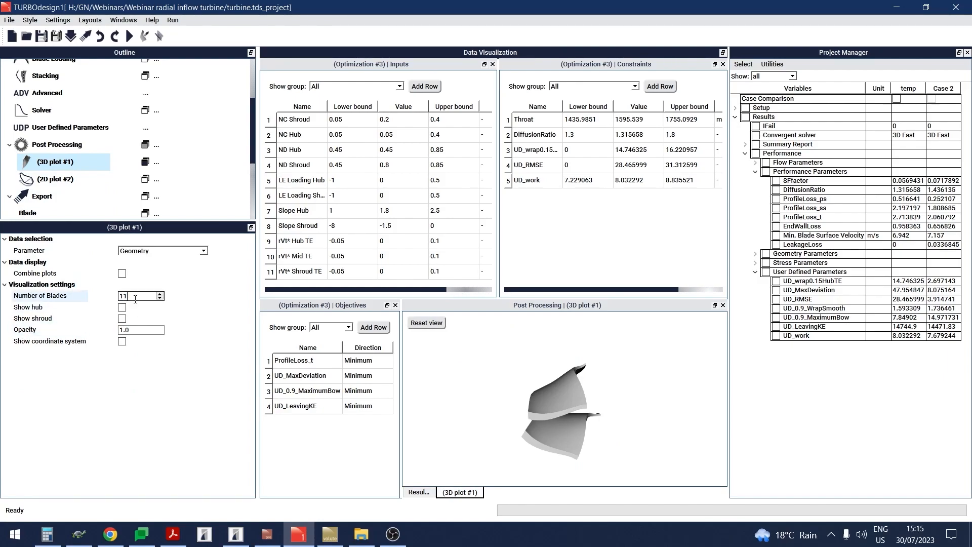
type("11")
key("Return")
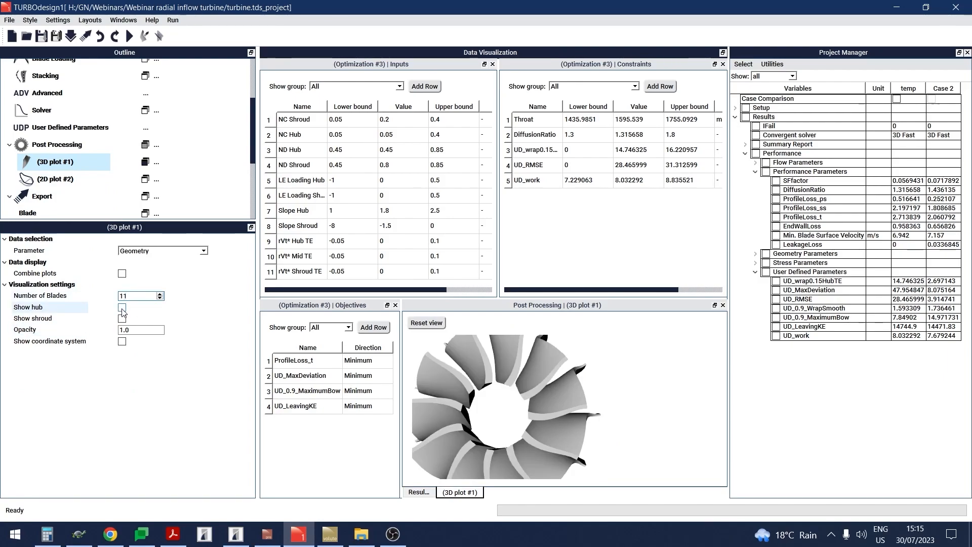
left_click(122, 307)
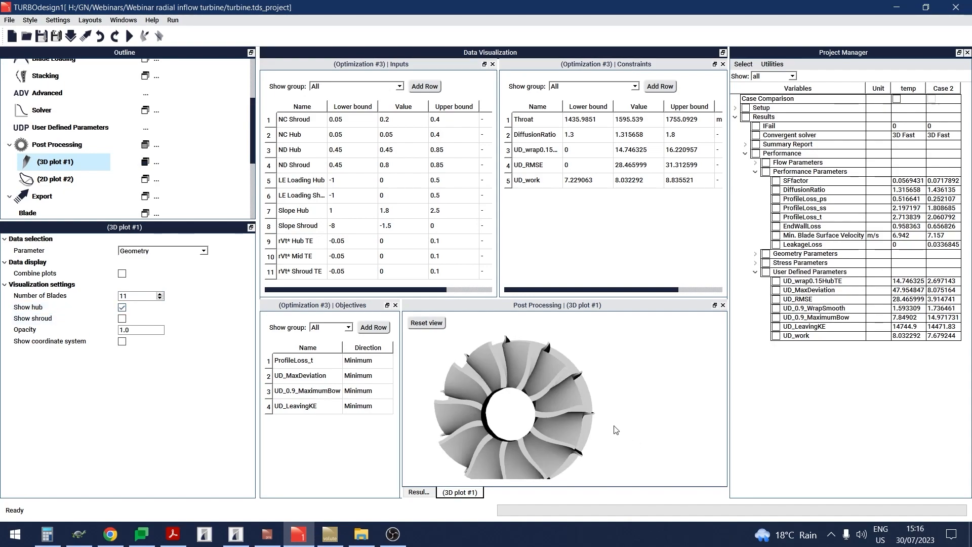
left_click_drag(521, 406, 540, 417)
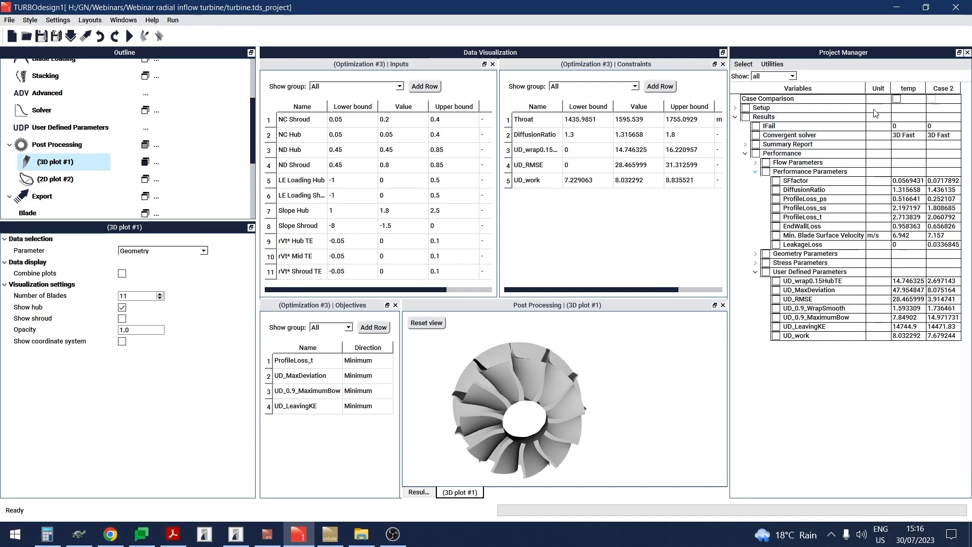
- Include the temp case in the case comparison to view its rotor beside the current case in the 3D plot
left_click(896, 99)
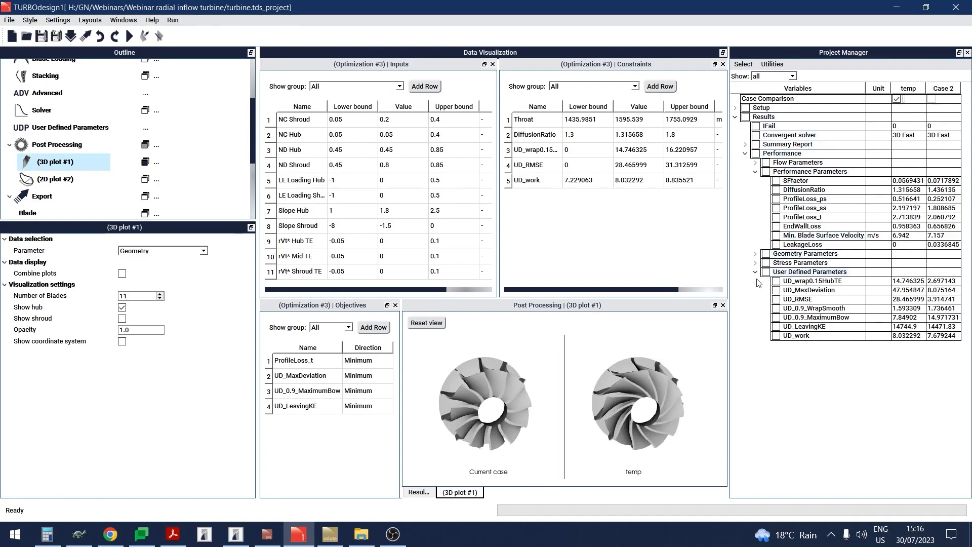
scroll(538, 436, "down", 2)
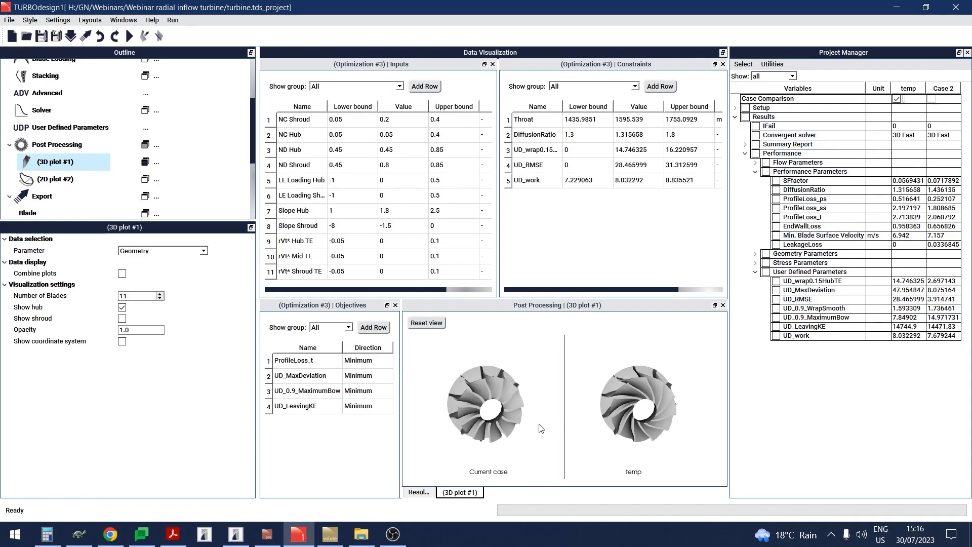
scroll(540, 428, "up", 2)
scroll(540, 428, "up", 2)
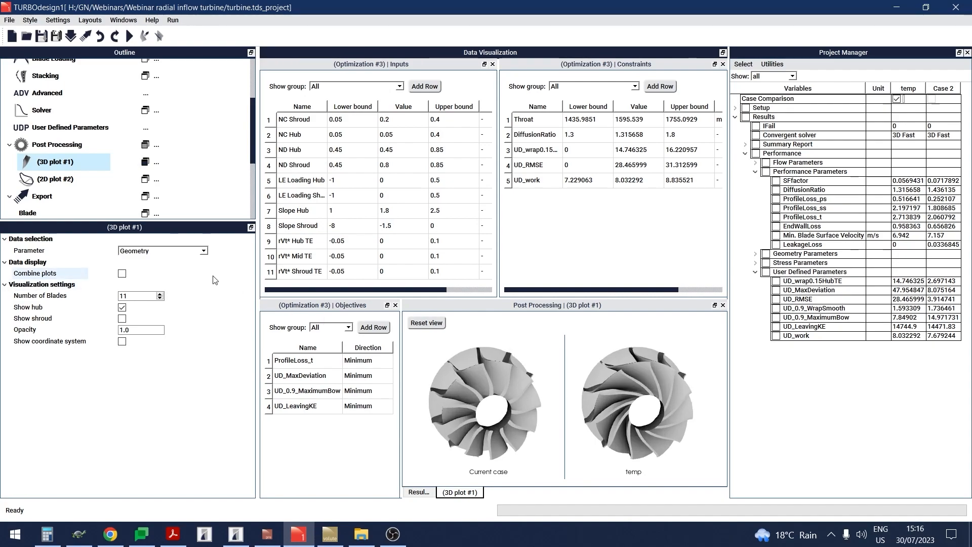
- Combine the 3D plots to overlay the current and temp rotors and inspect the blade shape differences from several angles
left_click(122, 273)
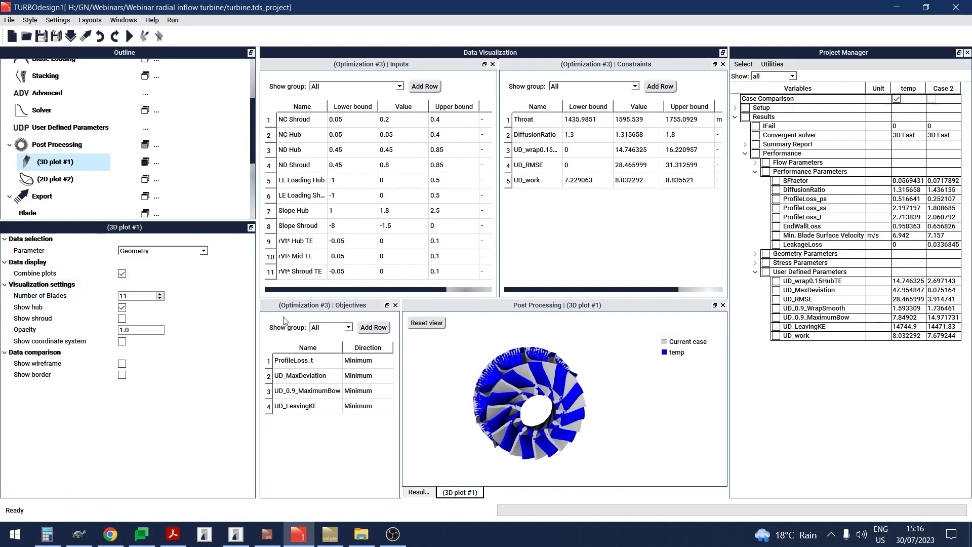
scroll(556, 399, "up", 2)
left_click_drag(557, 399, 540, 383)
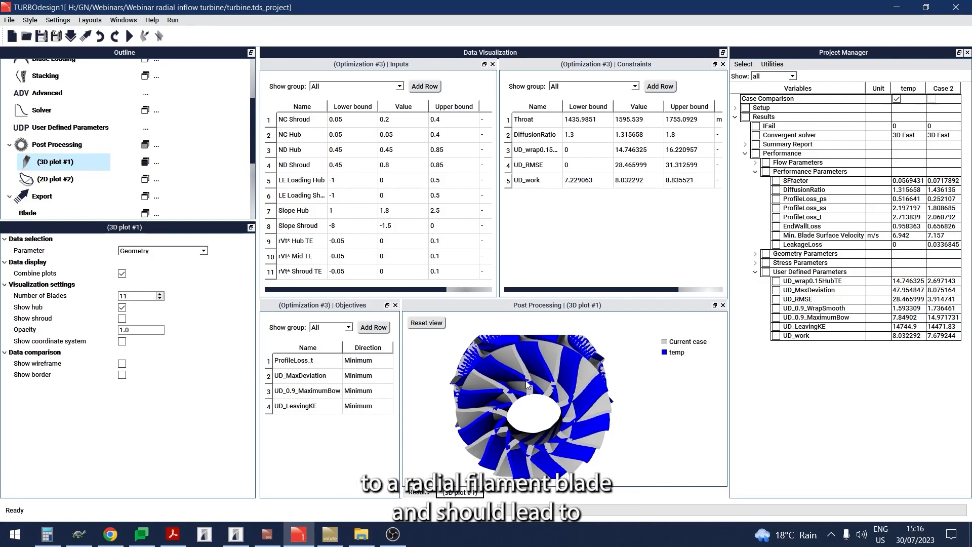
left_click_drag(526, 388, 528, 378)
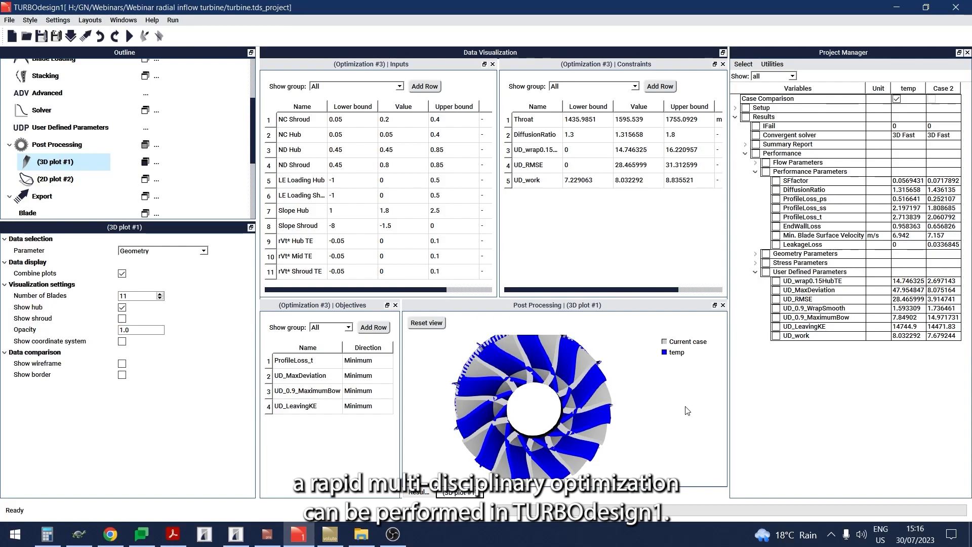
scroll(627, 405, "down", 1)
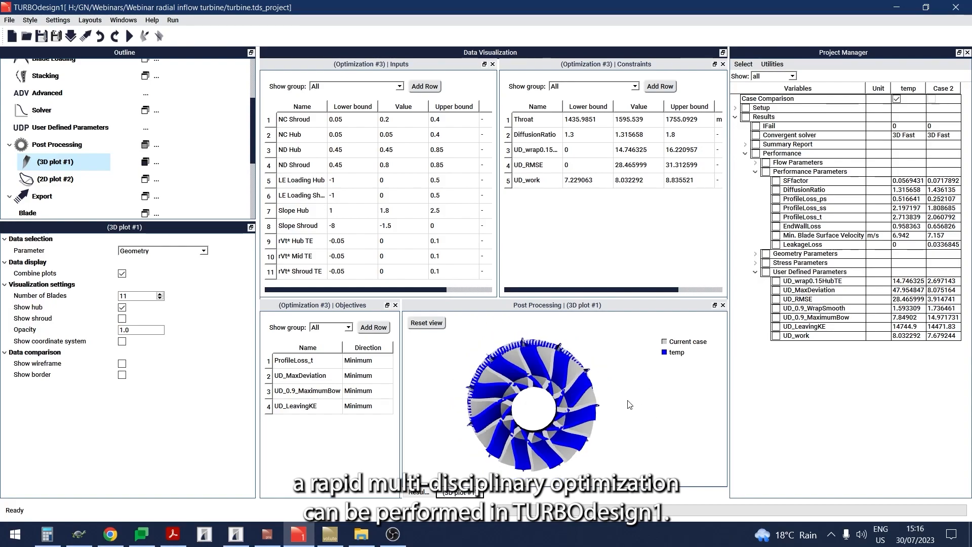